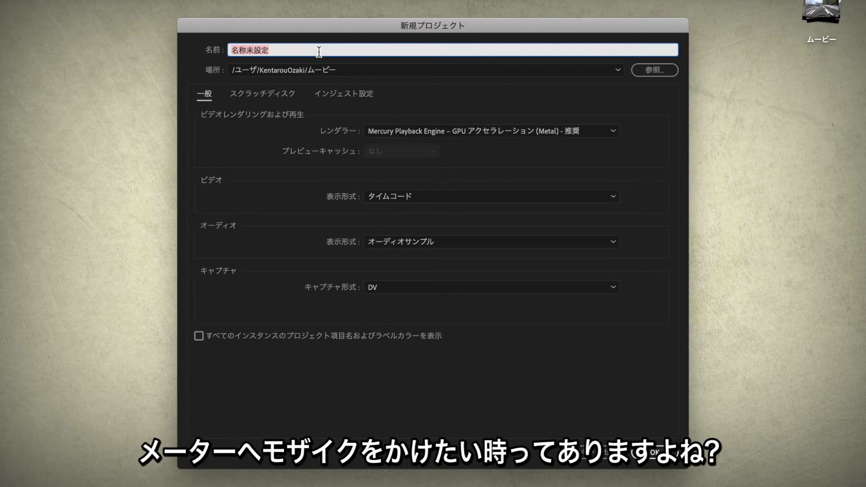
Name the new project モザイクのかけ方 and create it with the default settings
type("もざ")
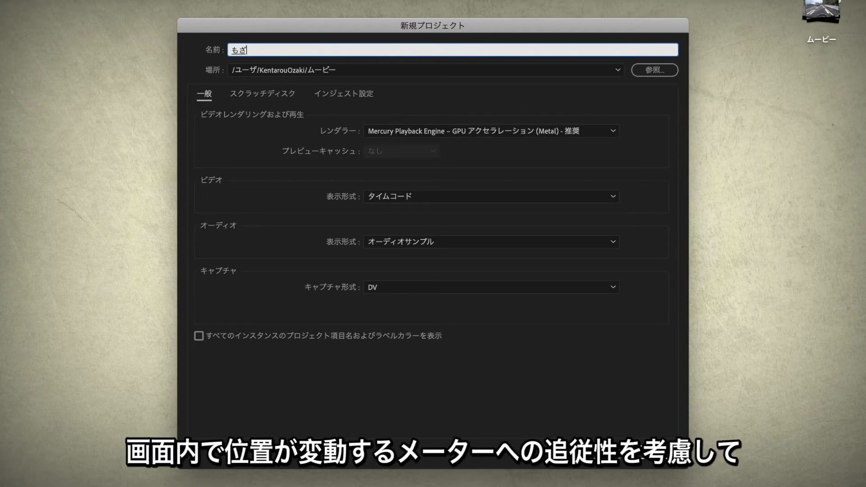
type("いくのかけかた")
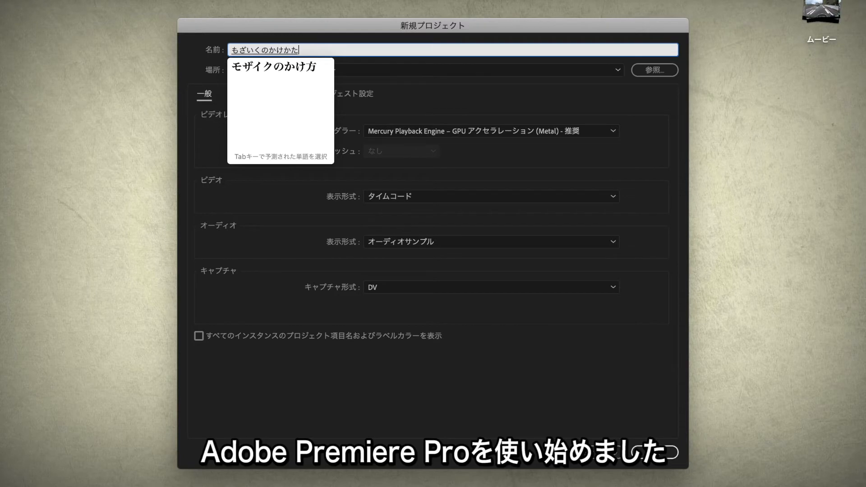
key("Tab")
key("Return")
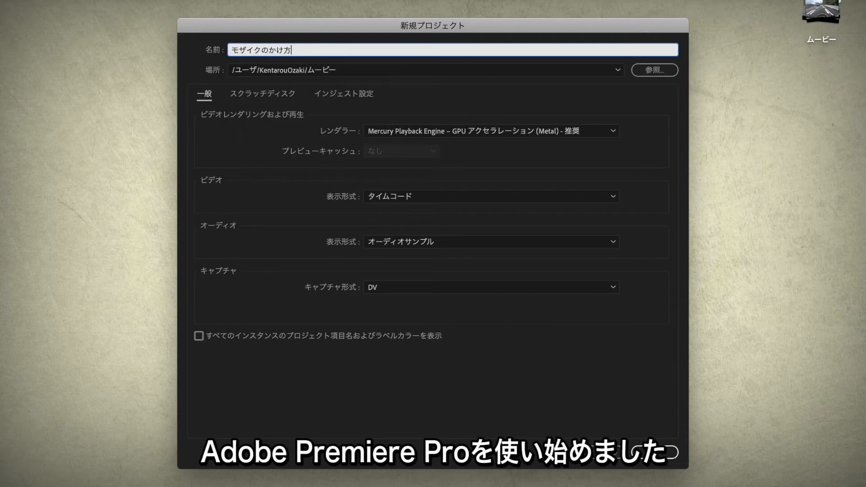
left_click(650, 457)
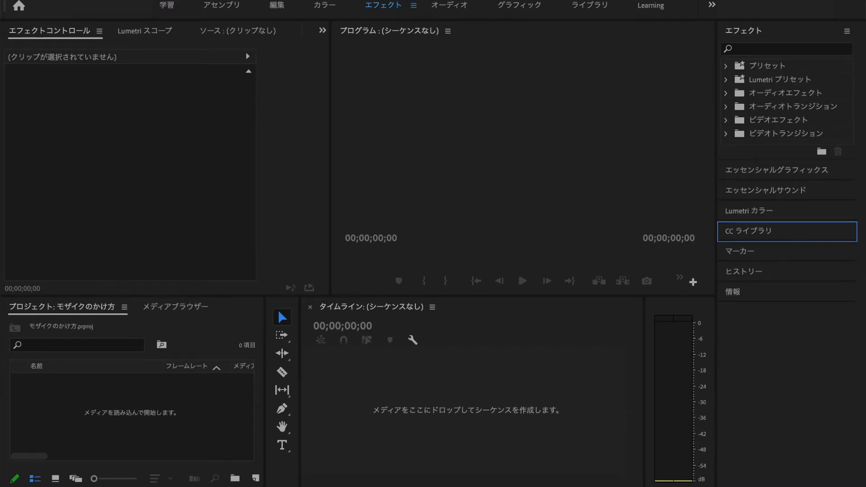
Create a new sequence from the ARRI 1080p 29.97 preset, keeping the default sequence name
left_click(163, 1)
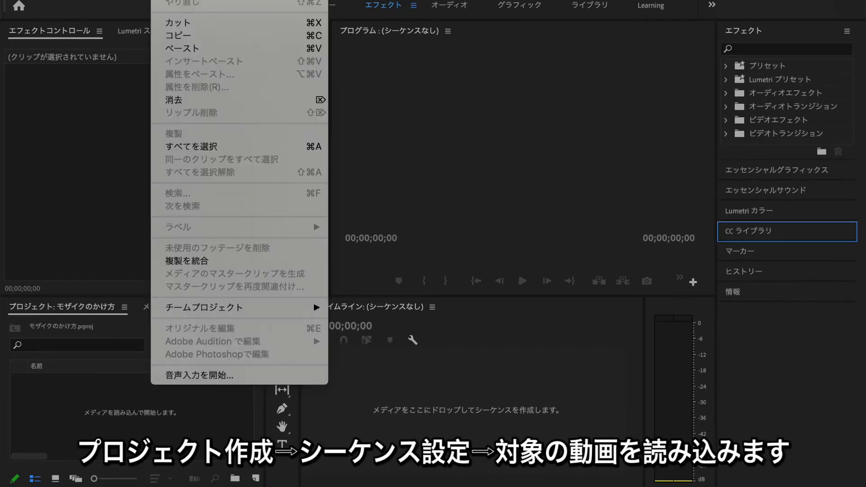
mouse_move(127, 1)
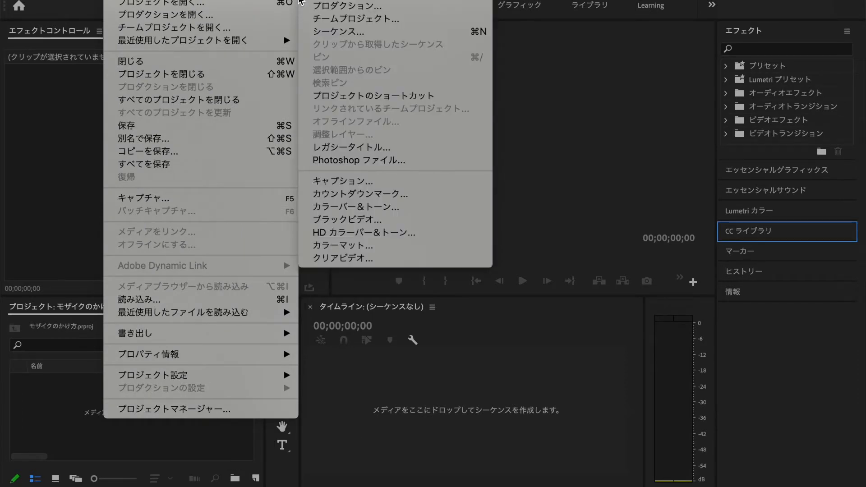
left_click(315, 33)
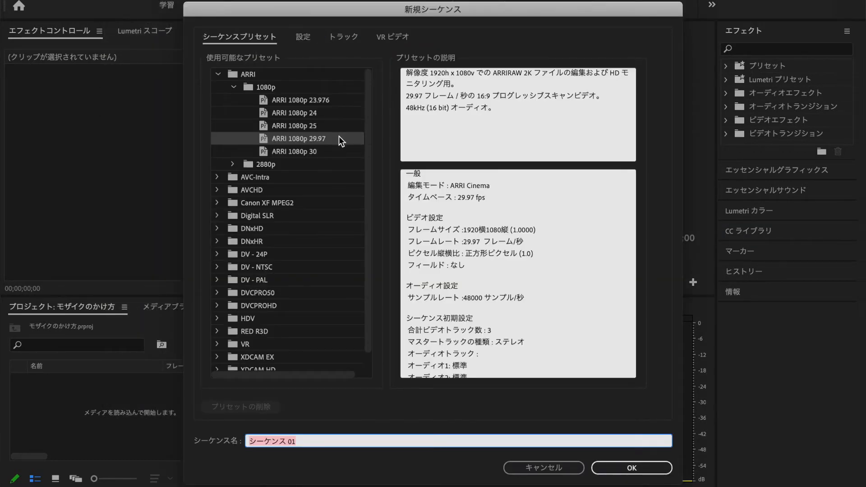
left_click(321, 136)
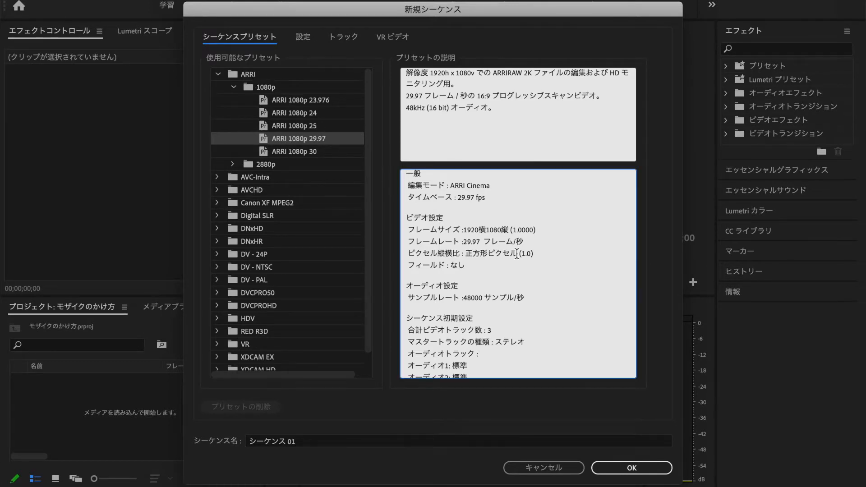
scroll(517, 254, "down", 3)
scroll(517, 253, "up", 3)
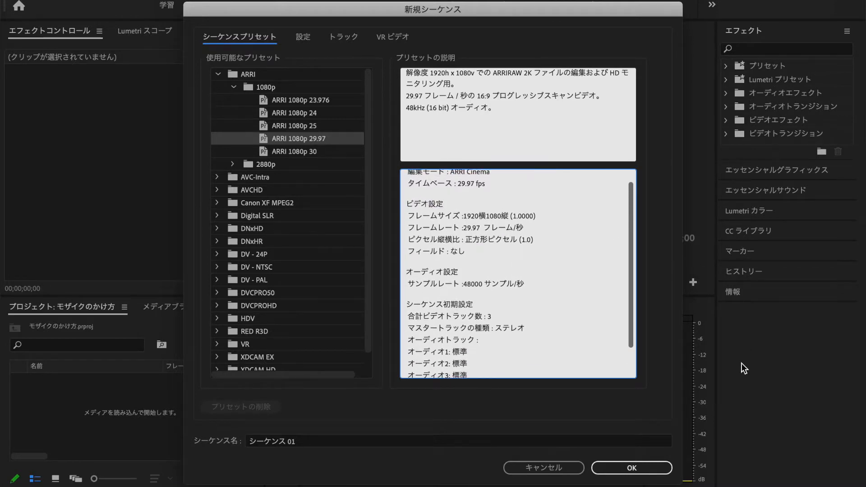
left_click(620, 469)
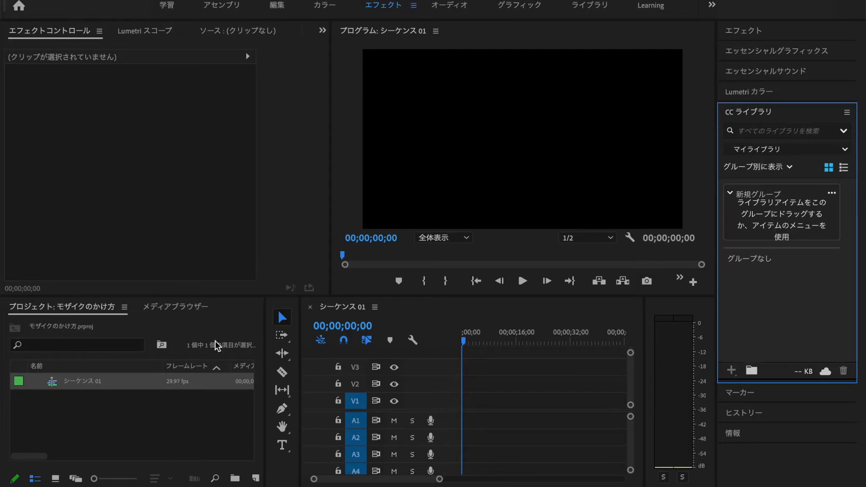
Import マイムービー.mp4 from the desktop folder into the project and close the file browser window
mouse_move(189, 485)
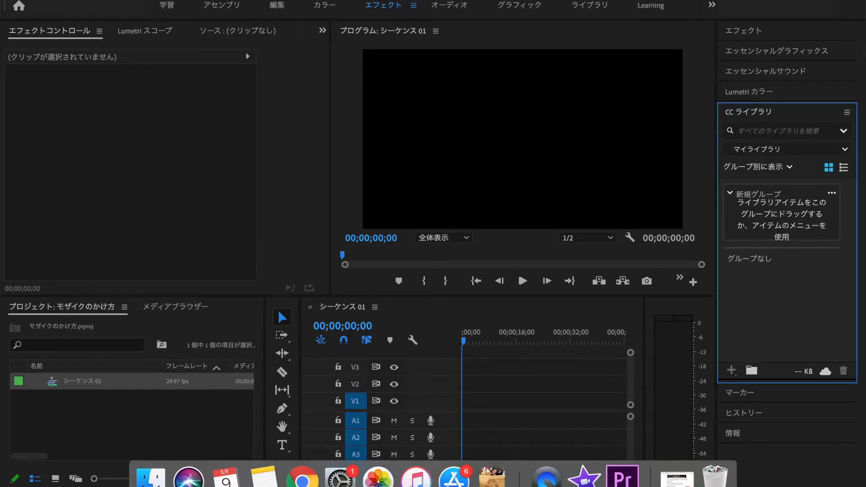
left_click(151, 477)
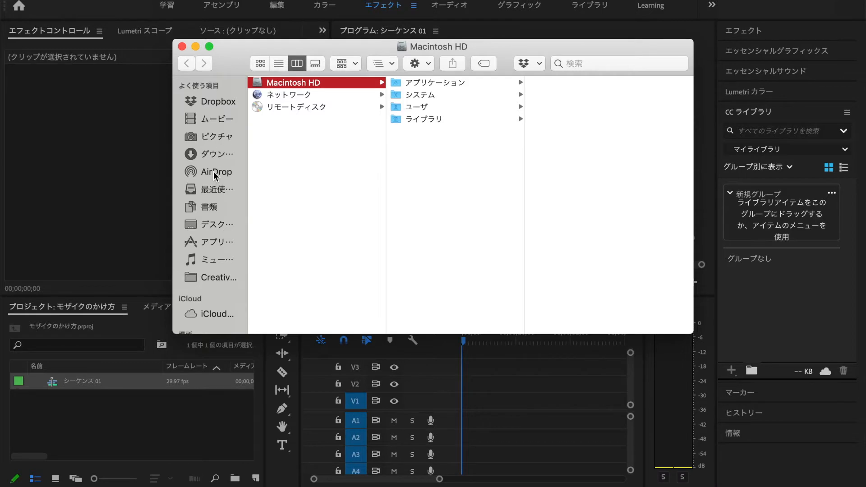
left_click(217, 228)
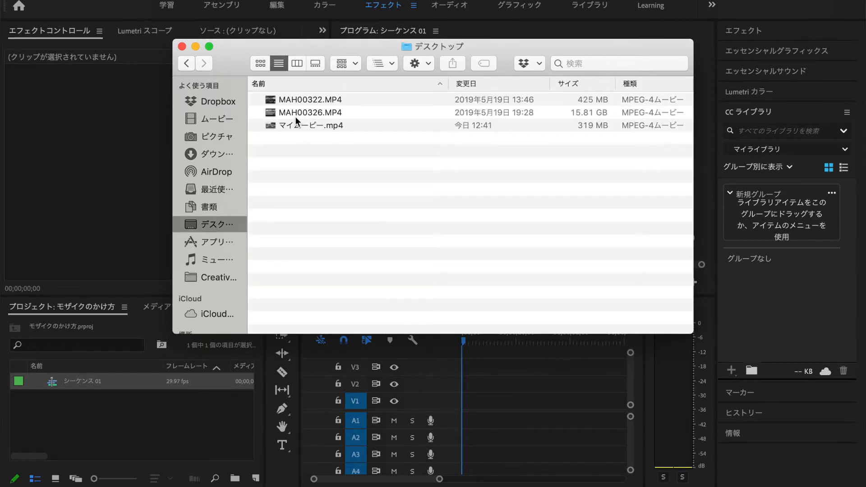
left_click(297, 125)
left_click_drag(299, 124, 108, 405)
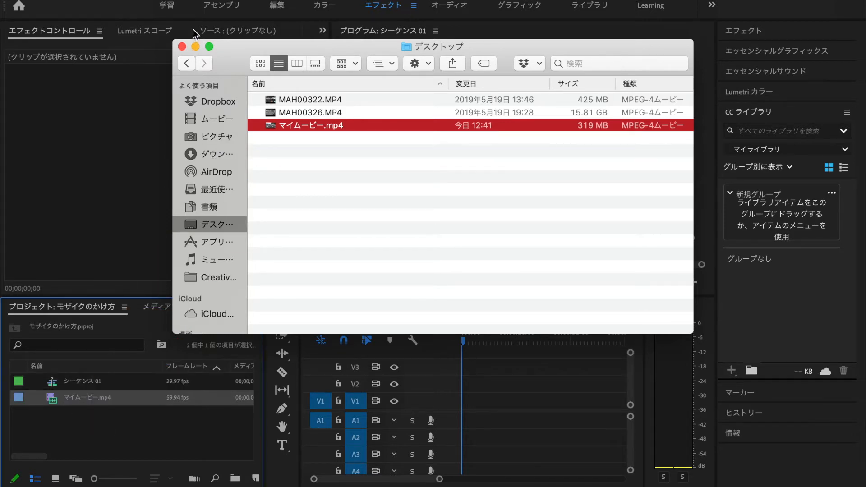
left_click(181, 45)
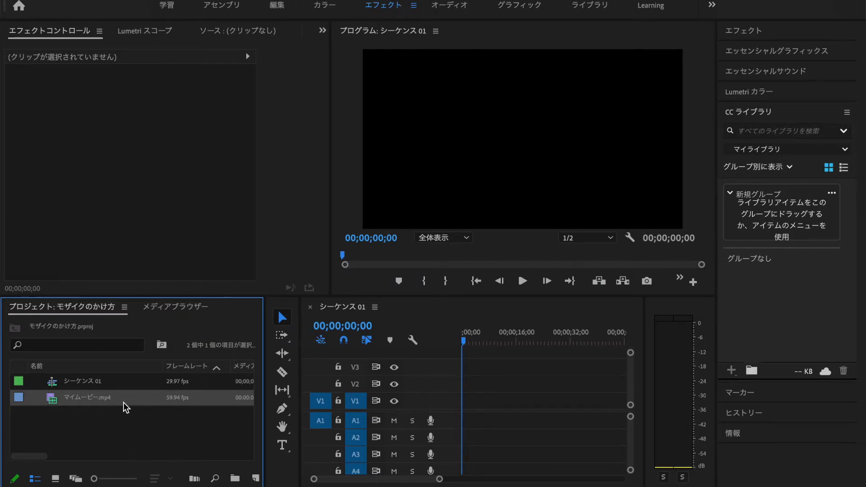
Place マイムービー.mp4 at the start of tracks V1 and A1, changing the sequence settings to match the clip
left_click_drag(122, 401, 456, 415)
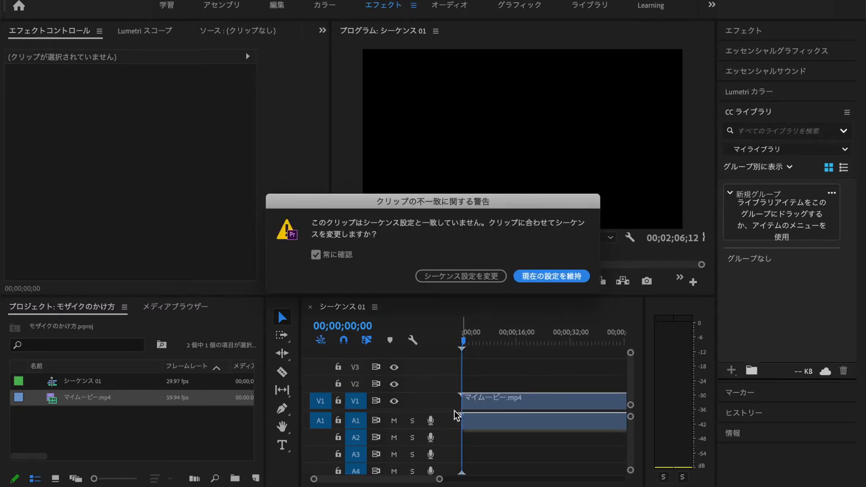
left_click(492, 277)
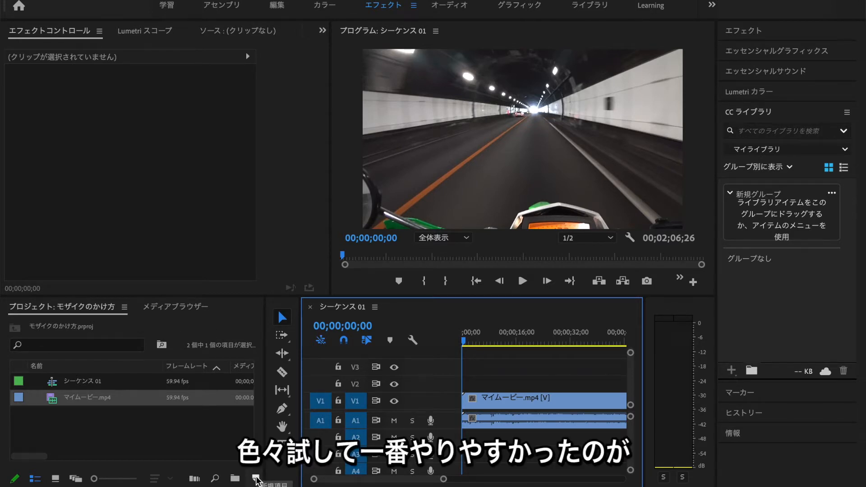
Create a 1920 × 1080 adjustment layer at 59.94 fps drop-frame with square pixels
left_click(256, 478)
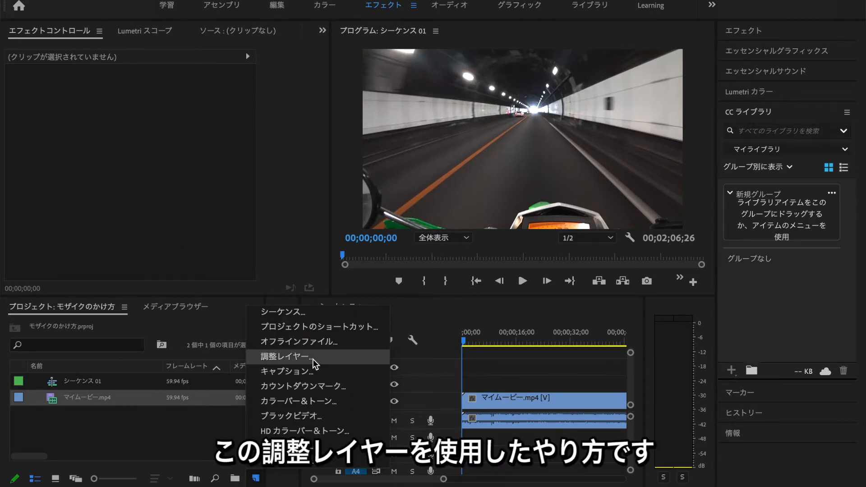
left_click(346, 357)
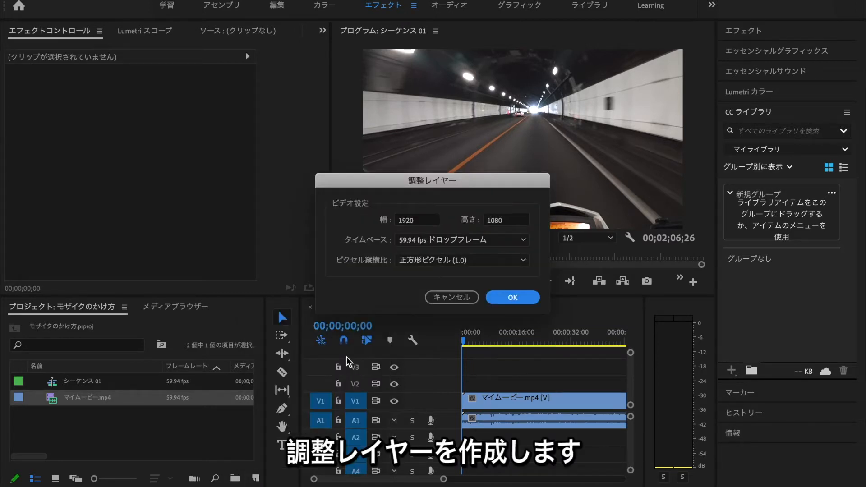
left_click(510, 300)
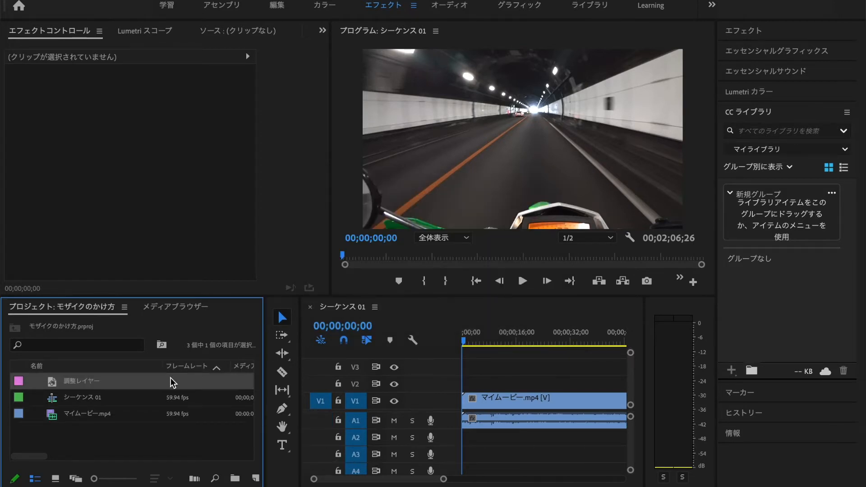
Rename the adjustment layer モザイク and place it at the start of track V2, above the movie clip
left_click(83, 385)
type("もざいku")
key("Return")
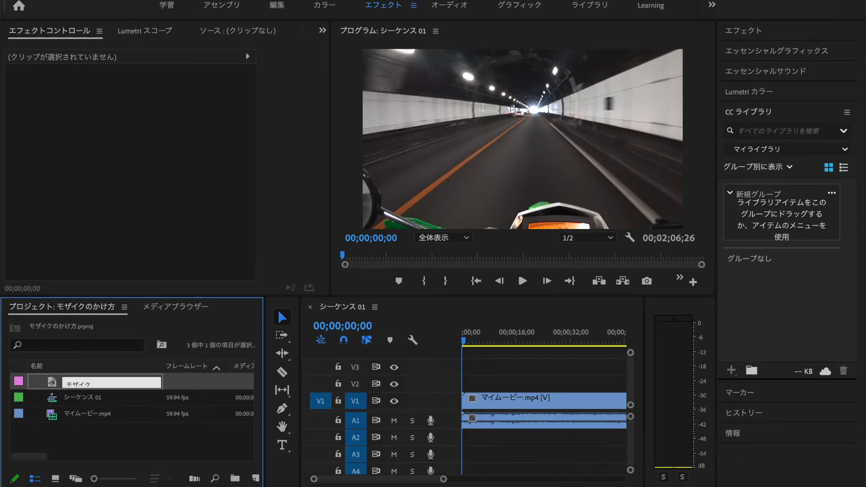
key("Tab")
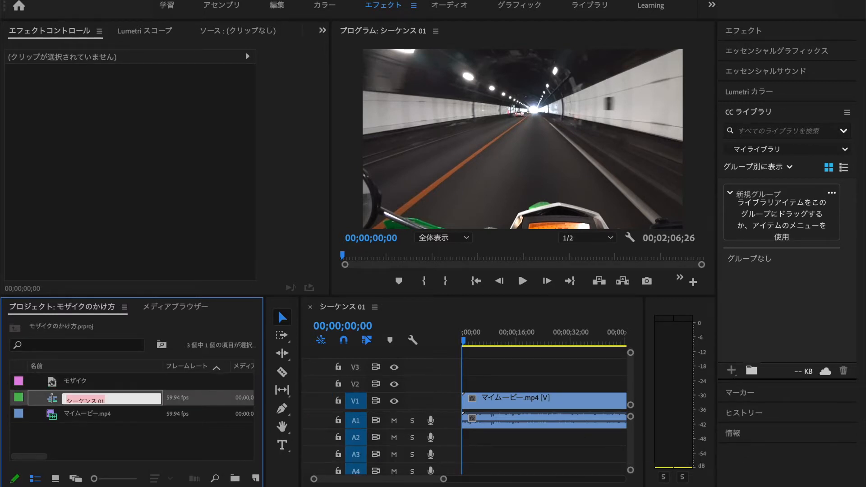
left_click(121, 455)
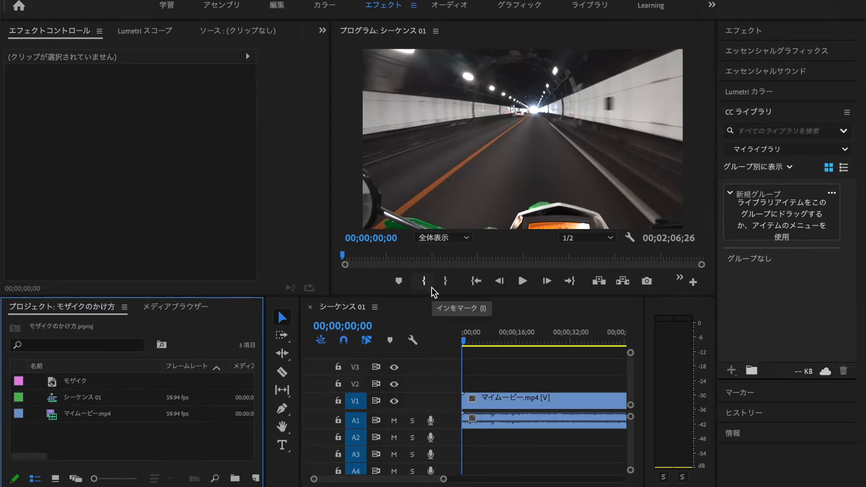
left_click(77, 386)
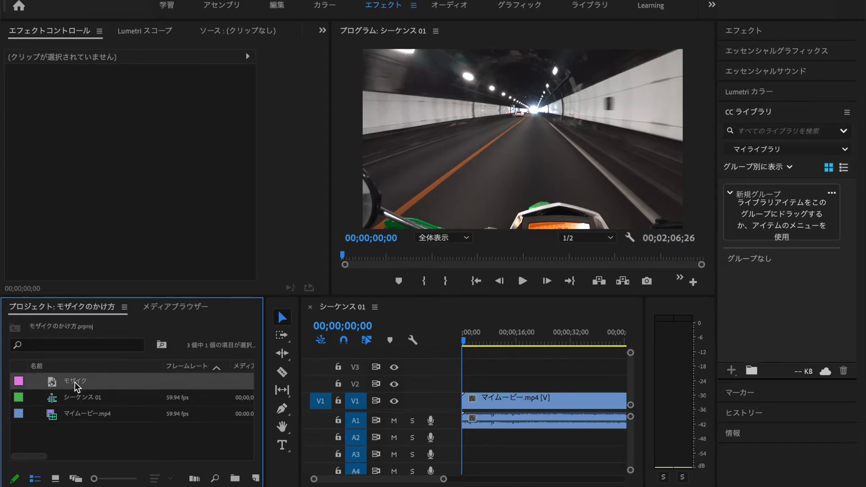
left_click_drag(76, 386, 469, 384)
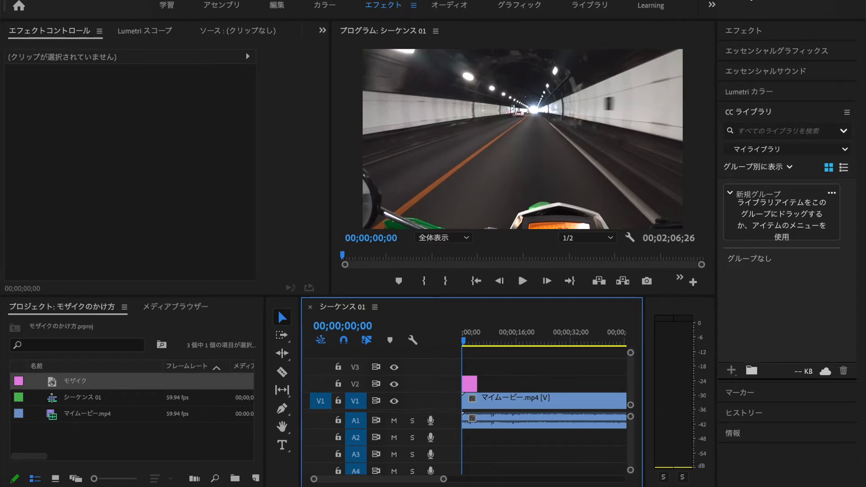
Apply the モザイク video effect from the スタイライズ group to the adjustment layer on track V2
left_click(745, 36)
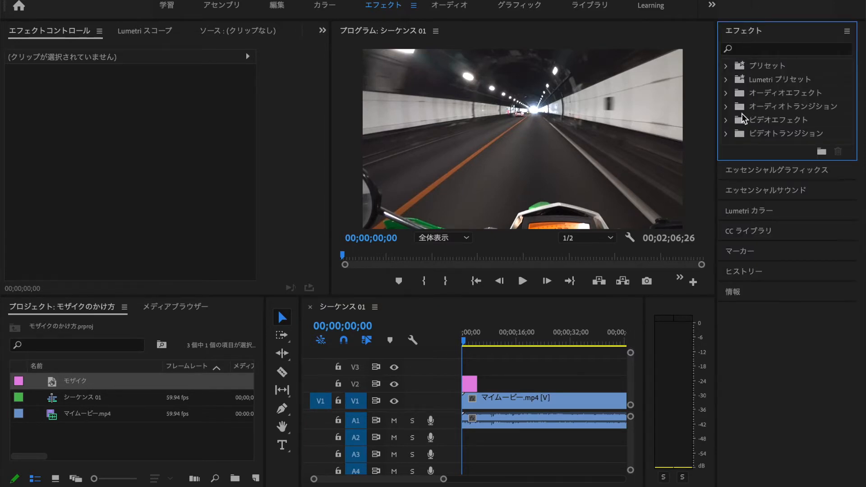
left_click(726, 120)
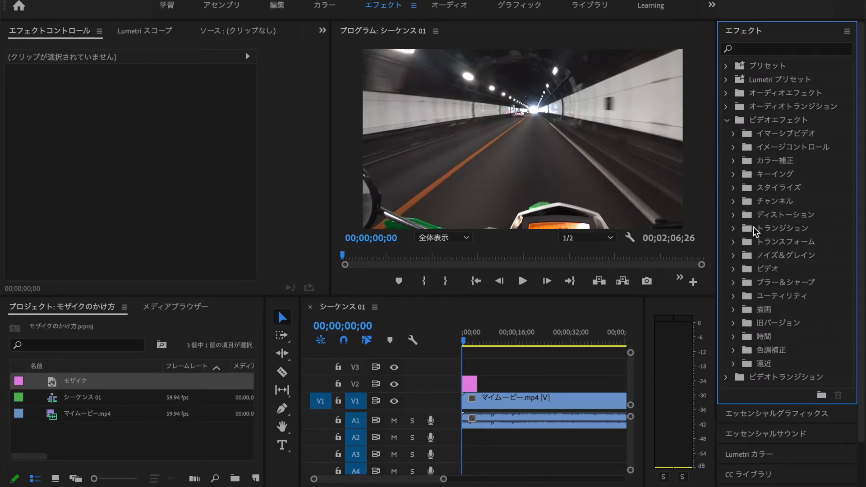
left_click(728, 119)
left_click(728, 119)
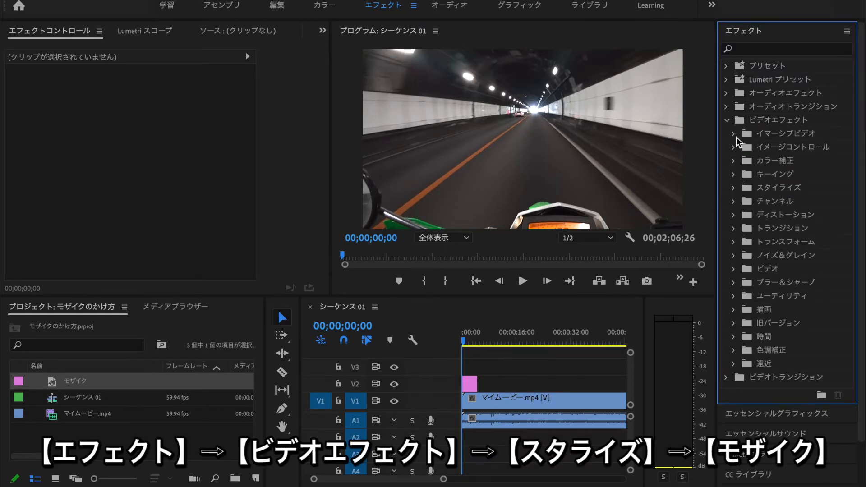
left_click(735, 186)
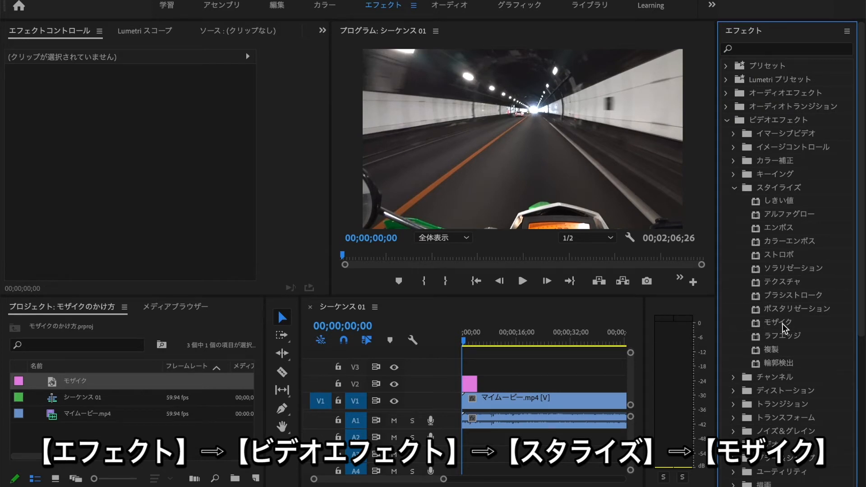
left_click_drag(786, 324, 472, 383)
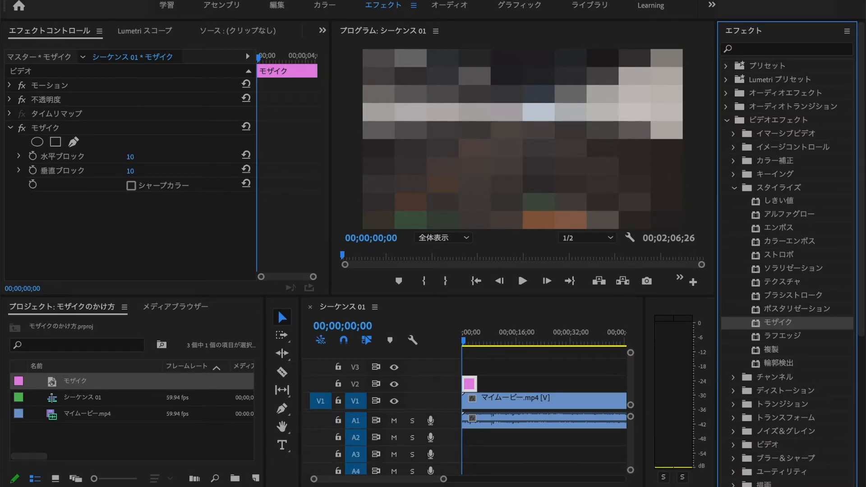
Set the mosaic effect's horizontal and vertical blocks (水平ブロック, 垂直ブロック) to 50 each
left_click(130, 157)
type("50")
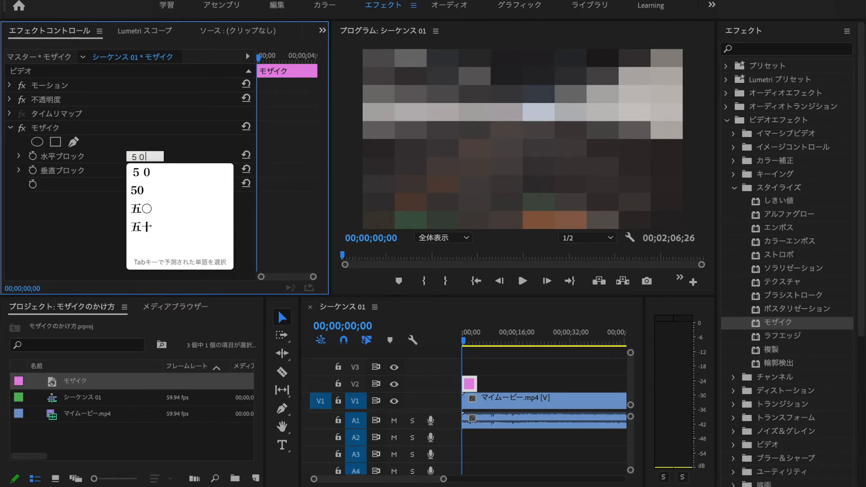
key("Return")
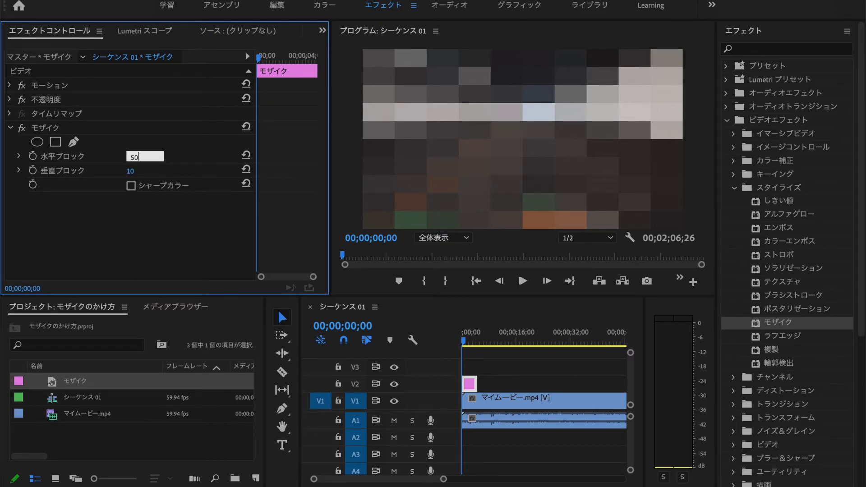
key("Tab")
type("50")
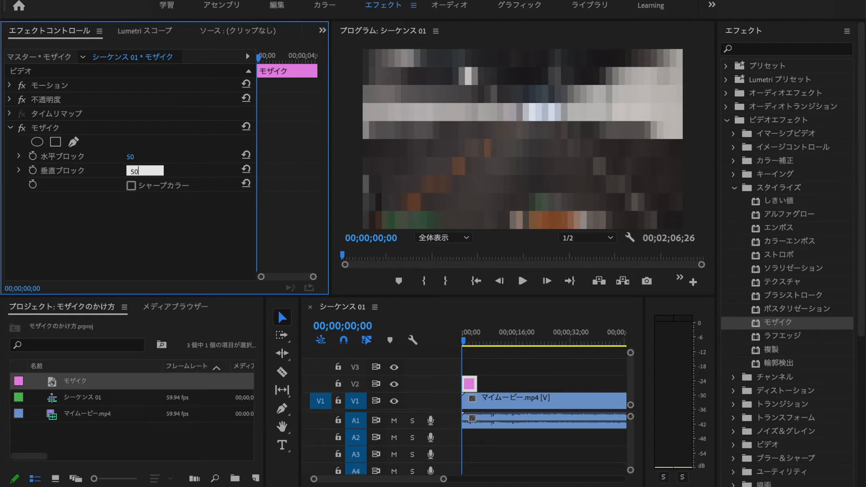
key("Return")
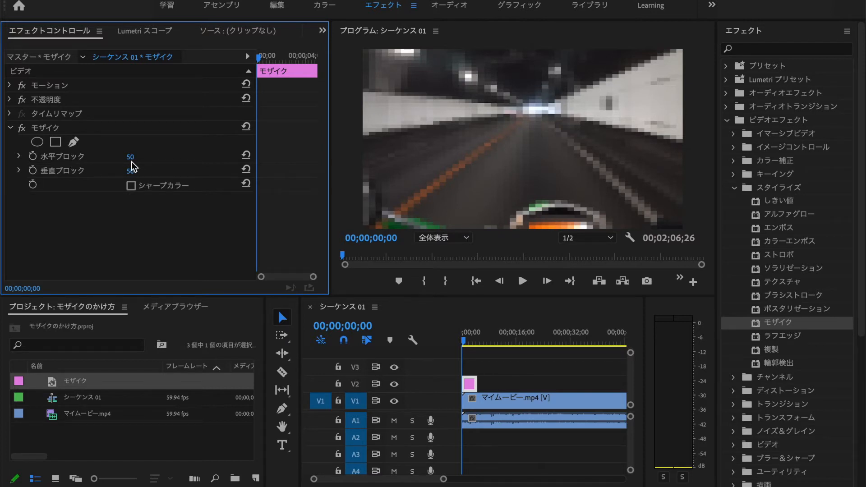
Set the mosaic effect's horizontal and vertical blocks (水平ブロック, 垂直ブロック) to 100 each
type("100")
key("Tab")
type("100")
key("Return")
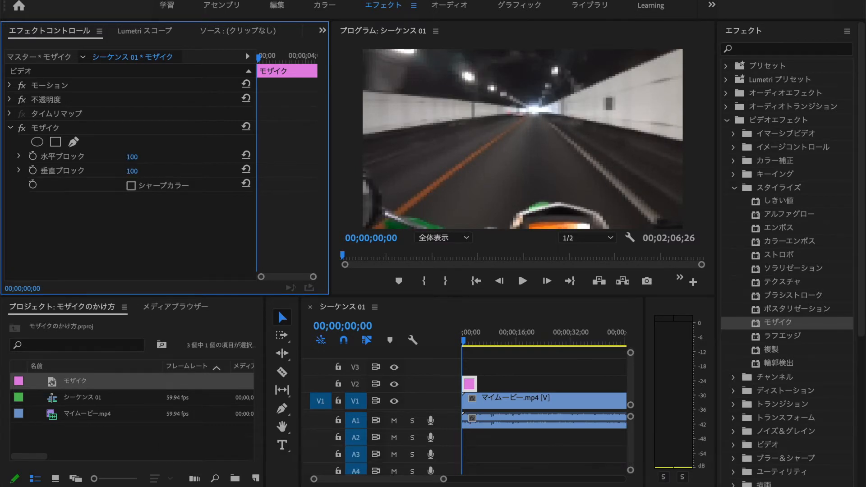
Set the mosaic effect's horizontal and vertical blocks (水平ブロック, 垂直ブロック) back to 50 each
left_click(133, 156)
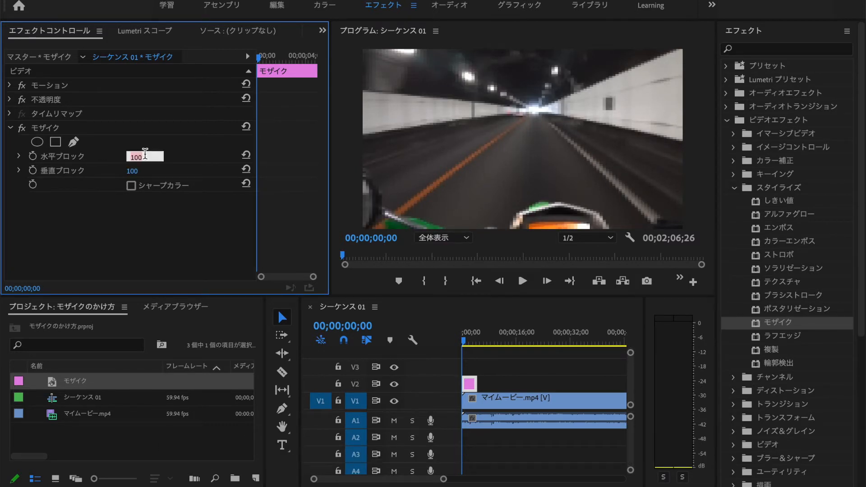
type("50")
key("Tab")
type("50")
key("Return")
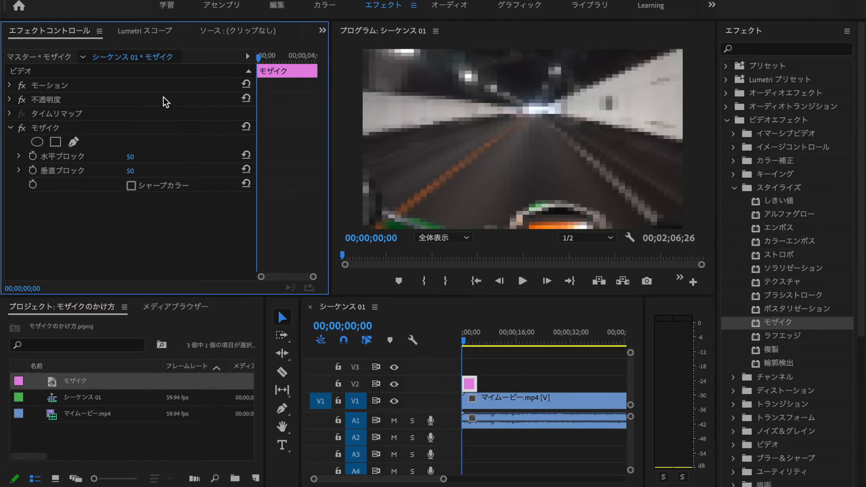
Add a rectangular mask to the mosaic effect and move it onto the road just above the motorcycle's meter
left_click(58, 143)
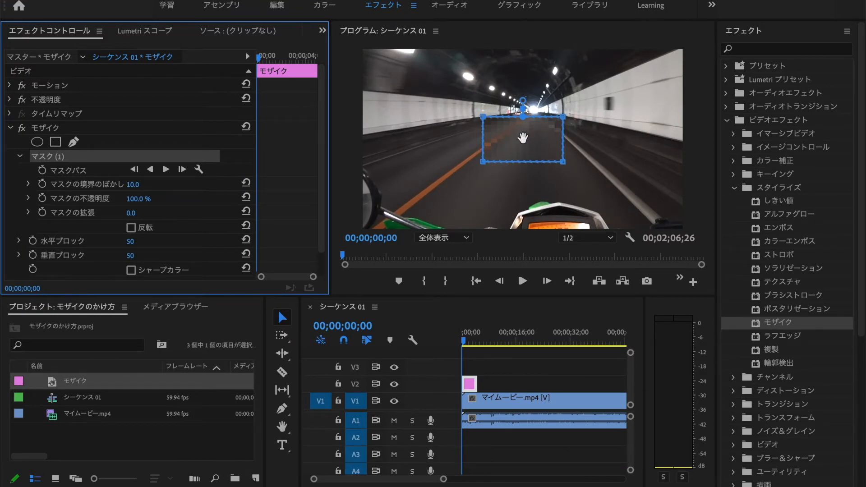
left_click(527, 134)
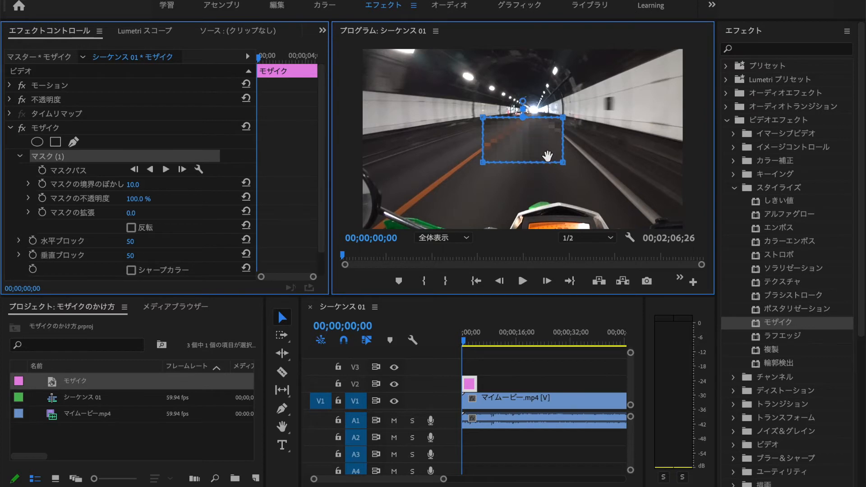
left_click_drag(548, 157, 563, 214)
left_click_drag(564, 215, 554, 162)
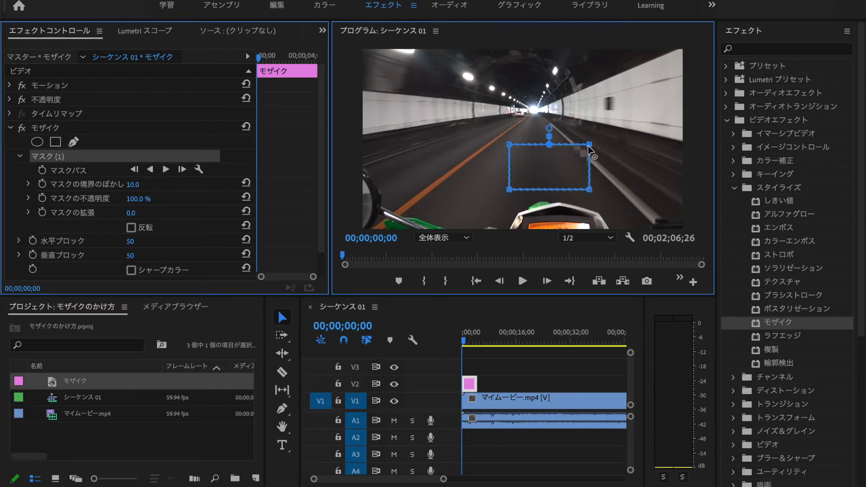
Adjust the mask's corner points to narrow its shape and place it over the motorcycle's orange meter display
left_click_drag(588, 147, 574, 150)
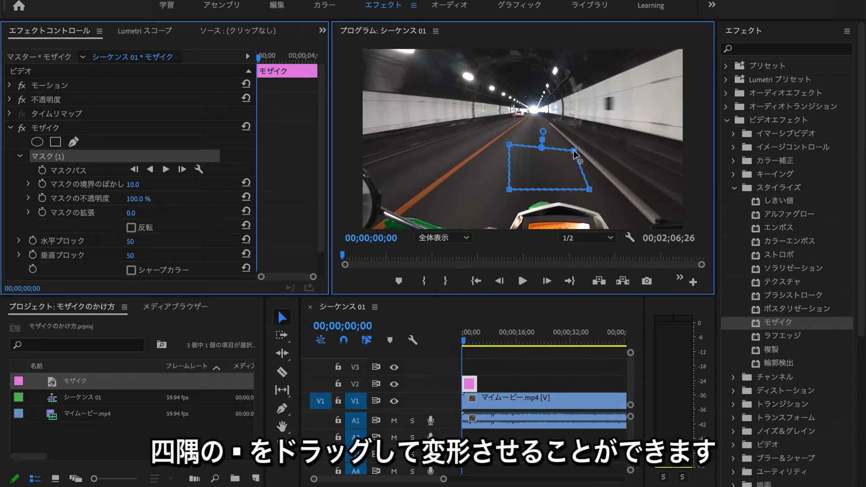
left_click_drag(509, 145, 519, 151)
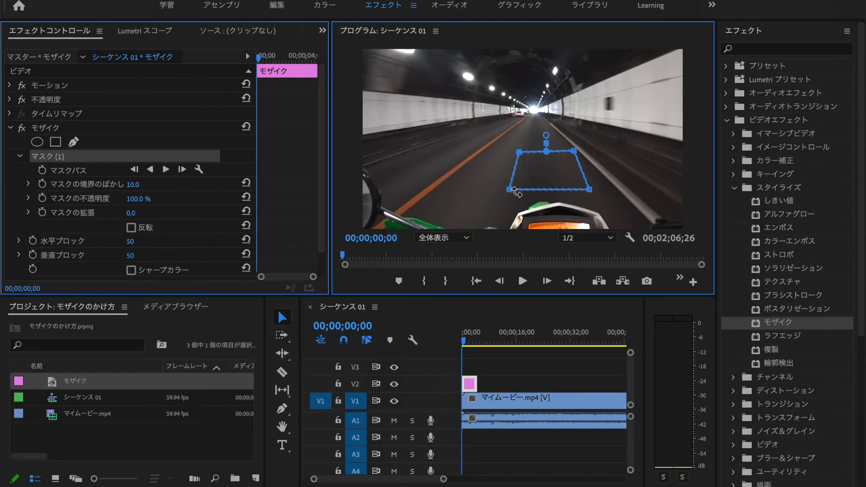
left_click_drag(510, 190, 516, 180)
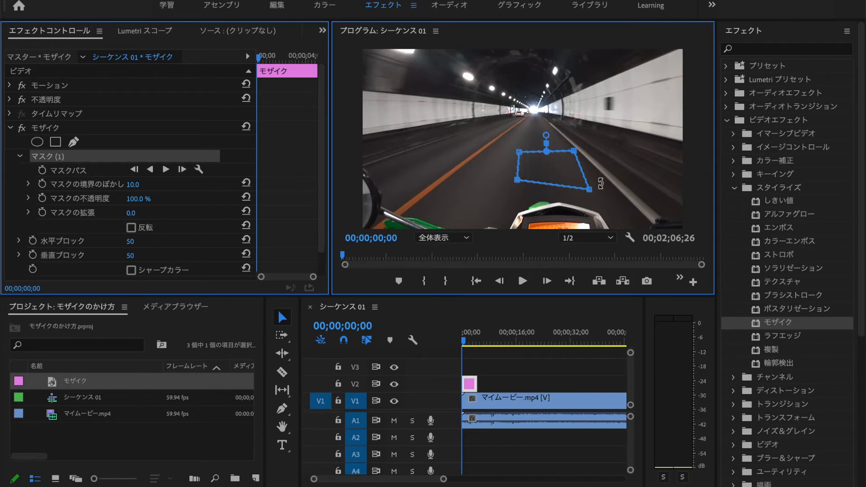
left_click_drag(590, 191, 563, 236)
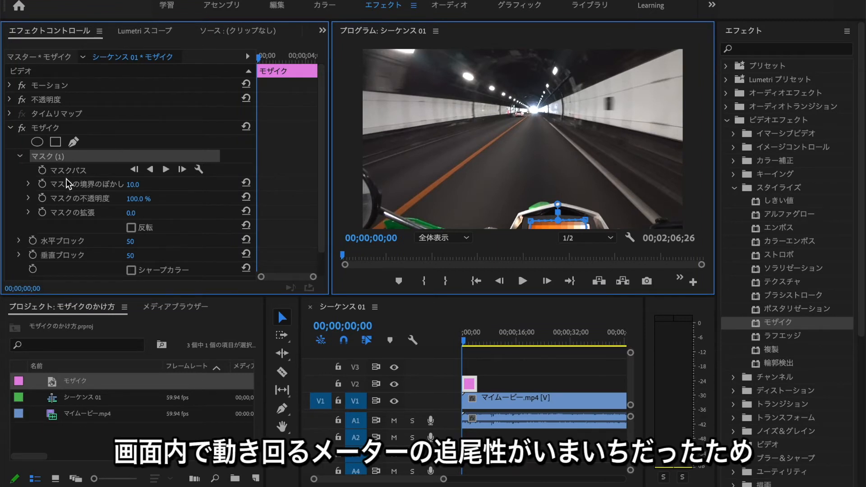
Turn on マスクパス keyframing at the sequence start, then play to 00;00;00;36 and move the mask back over the meter
left_click(42, 171)
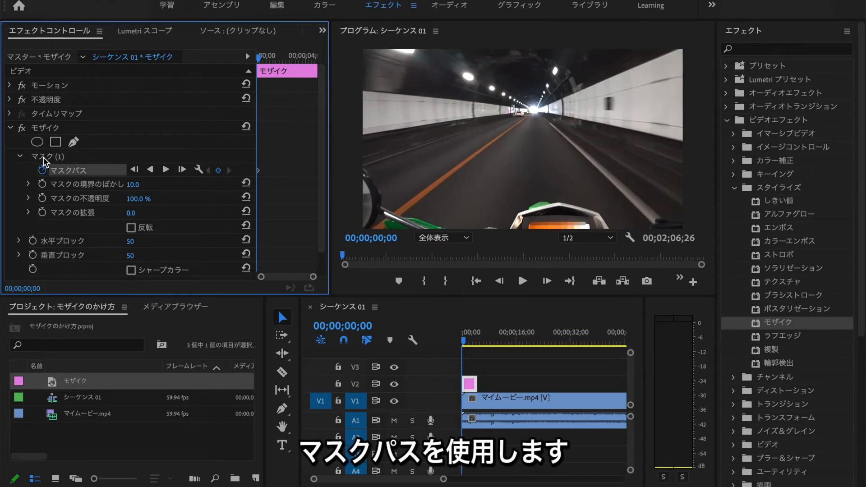
left_click(43, 157)
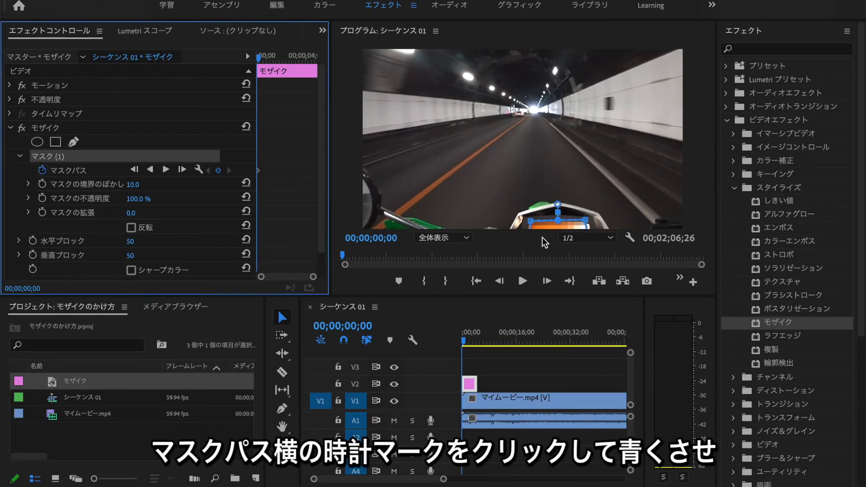
left_click(465, 346)
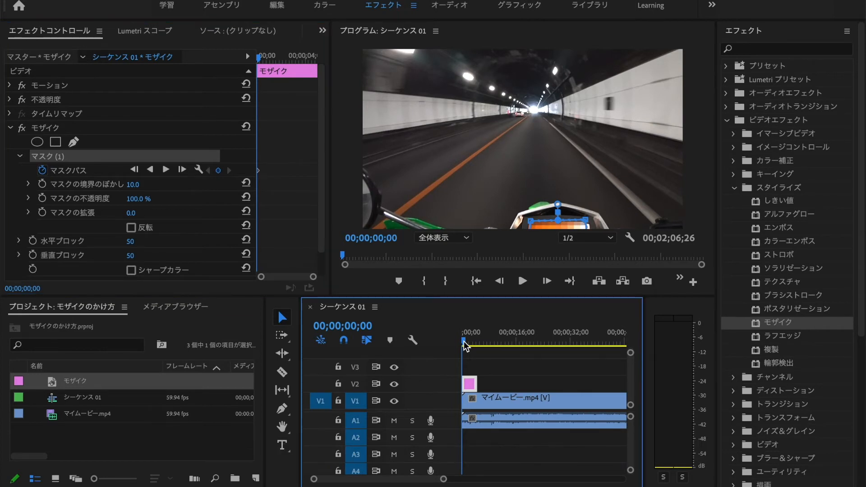
key("space")
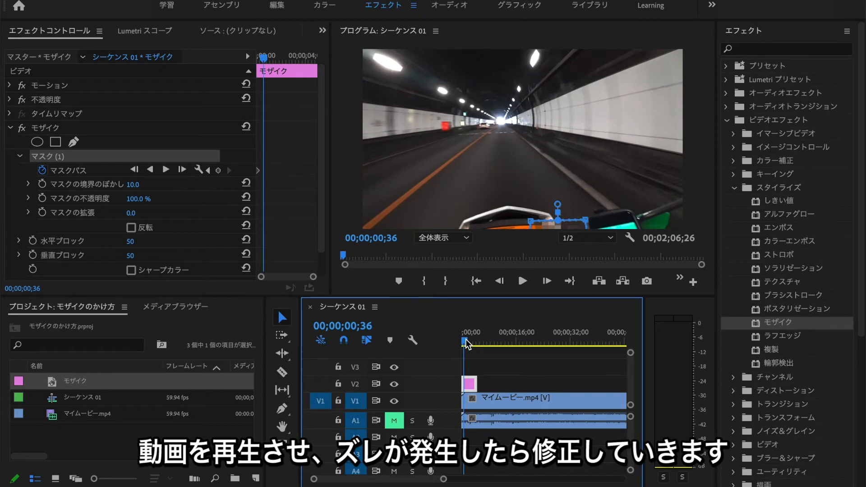
left_click(542, 227)
left_click_drag(542, 226, 511, 231)
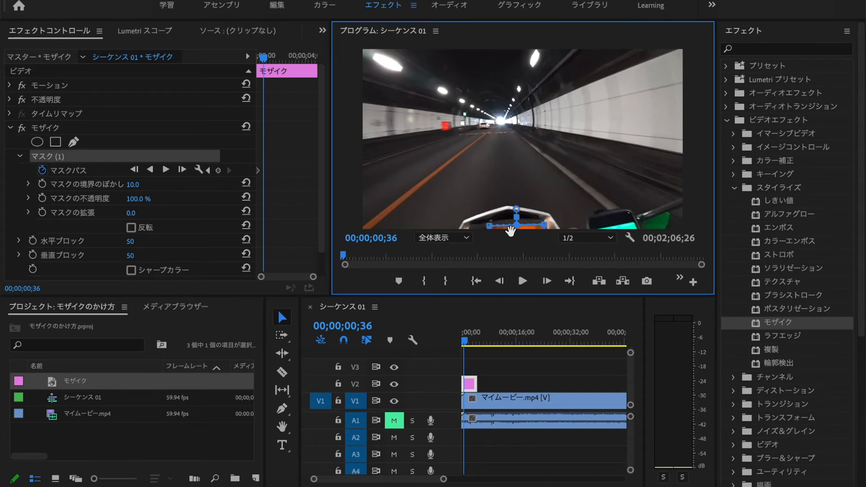
Fine-tune the mask at 00;00;00;36 by nudging it slightly upward over the meter's upper edge
left_click(465, 237)
left_click(459, 328)
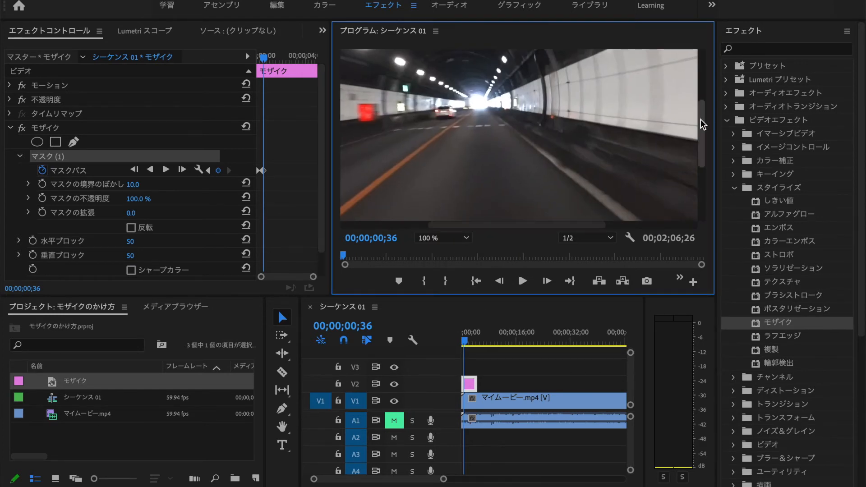
left_click_drag(702, 126, 706, 177)
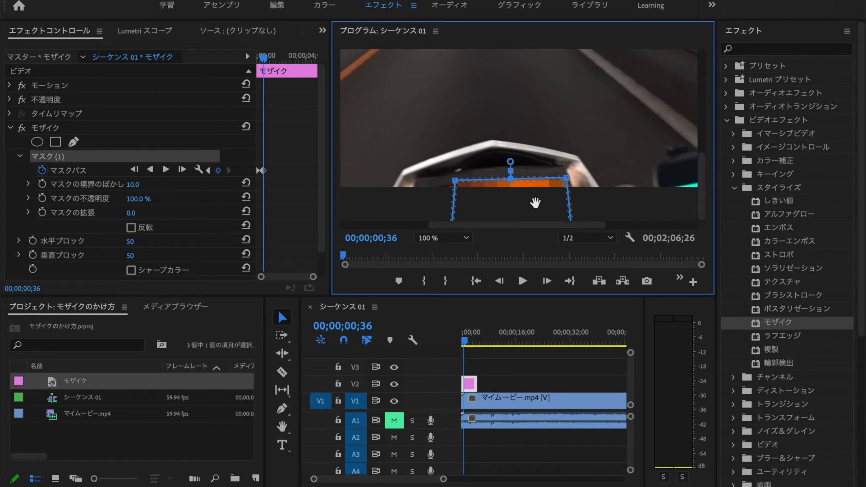
left_click_drag(533, 202, 533, 200)
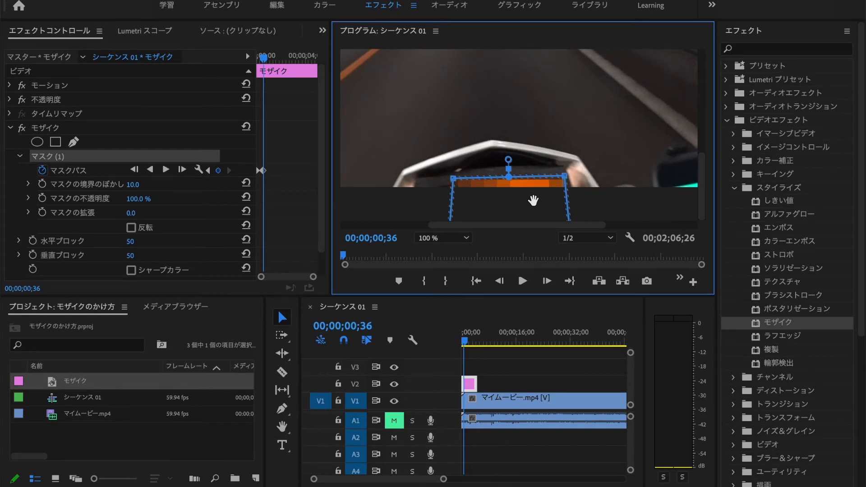
At 00;00;00;48, move the mask onto the meter and adjust its corner points to cover the whole orange display
left_click(467, 346)
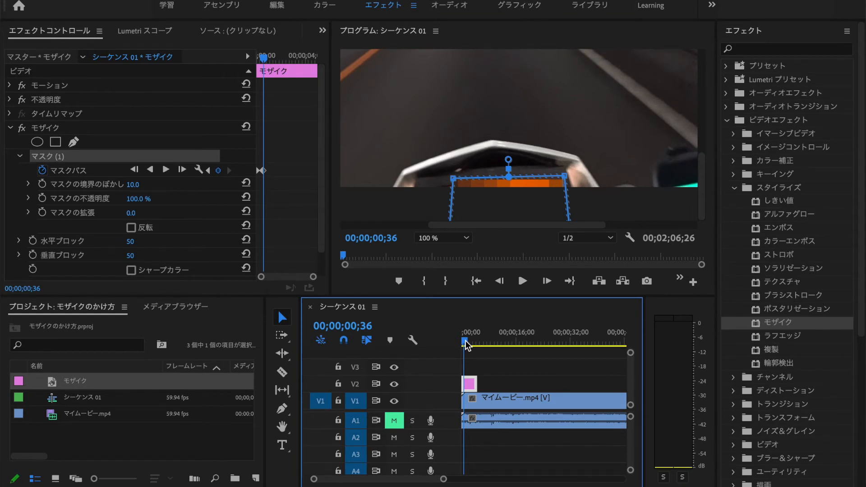
left_click(466, 341)
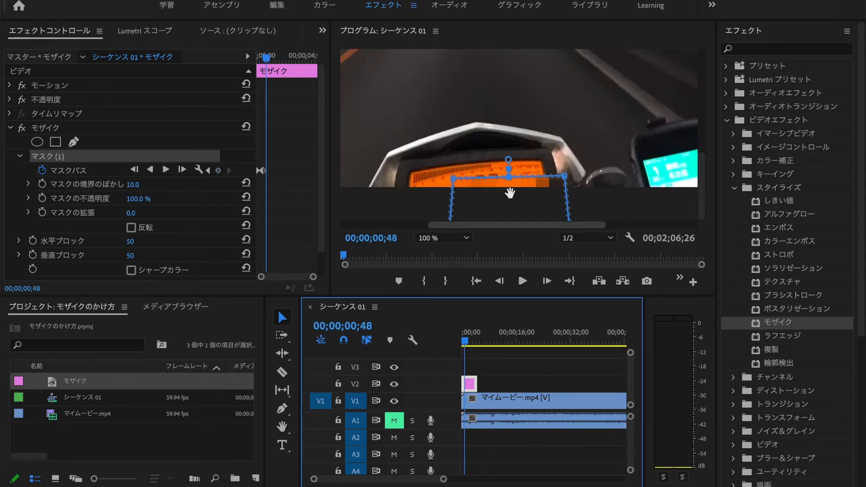
left_click_drag(509, 193, 465, 185)
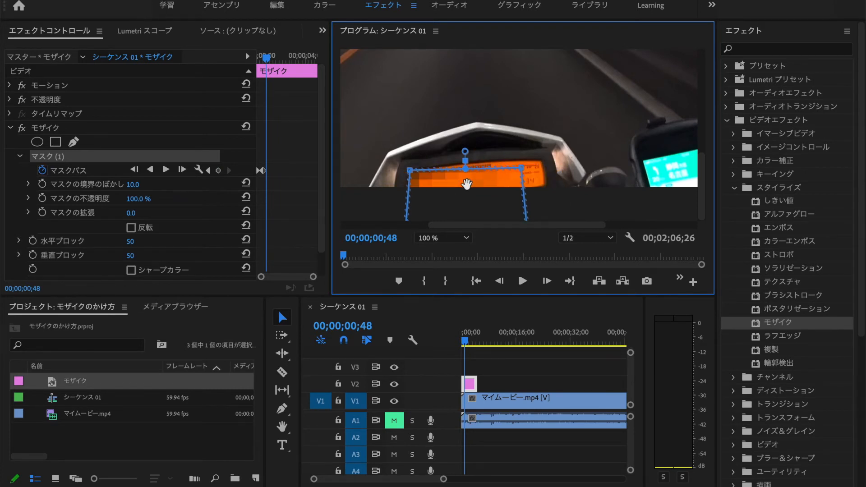
left_click_drag(526, 174, 540, 160)
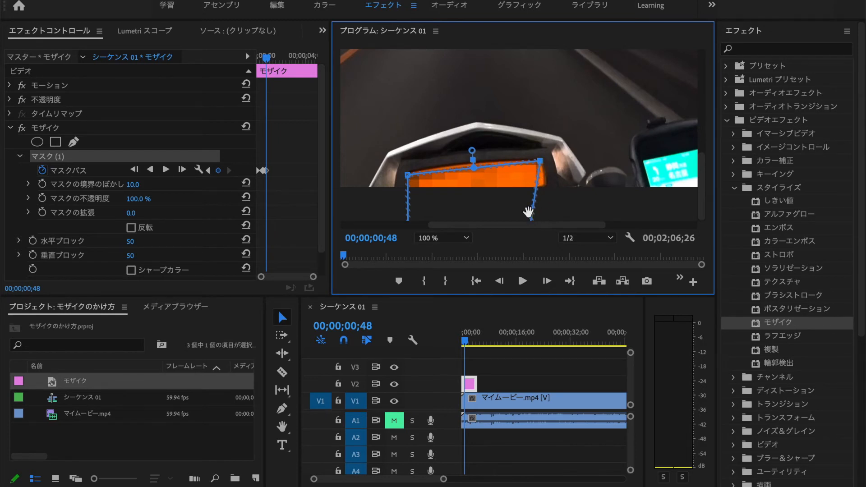
left_click_drag(504, 195, 506, 175)
left_click_drag(534, 212, 547, 211)
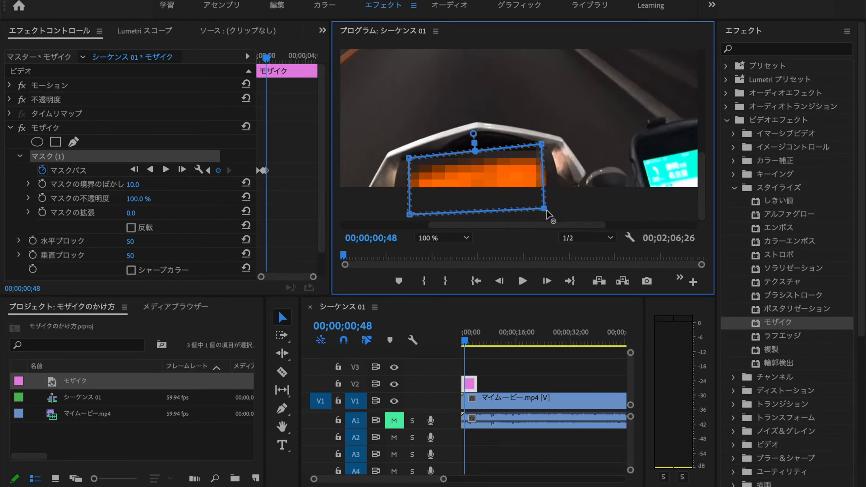
left_click_drag(542, 147, 542, 157)
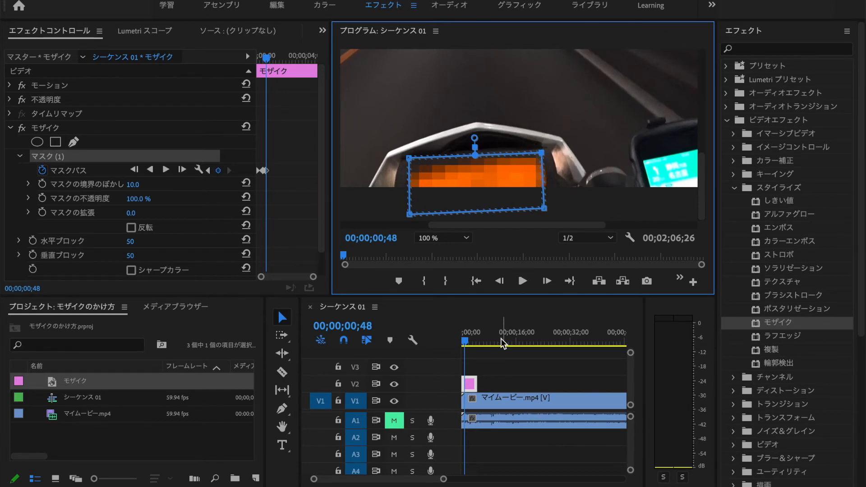
Advance to 00;00;01;12 and move the mask over the shifted meter display
left_click(466, 347)
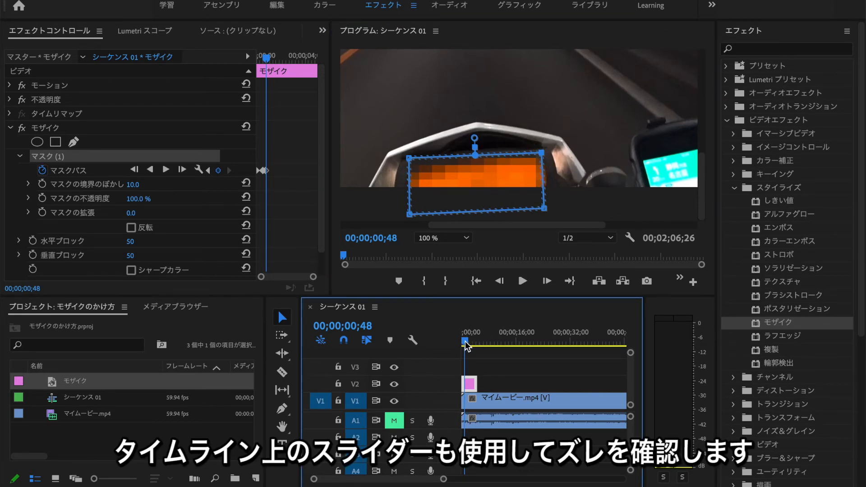
left_click_drag(466, 346, 466, 345)
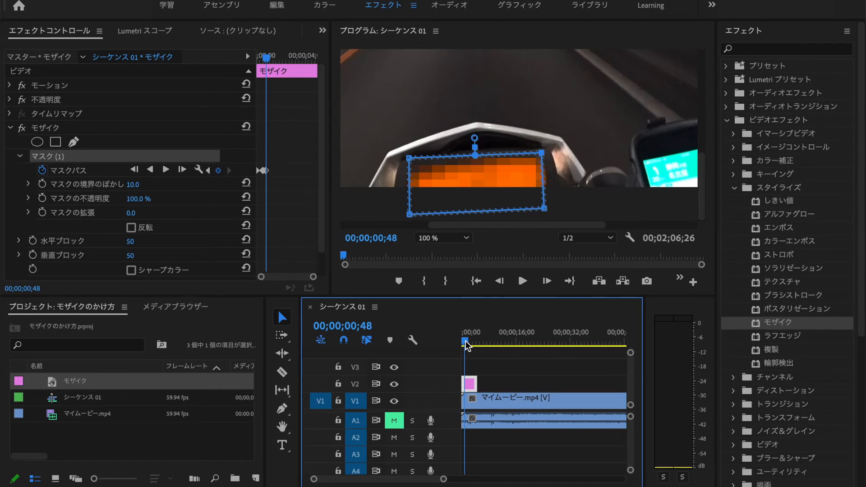
left_click_drag(468, 346, 469, 346)
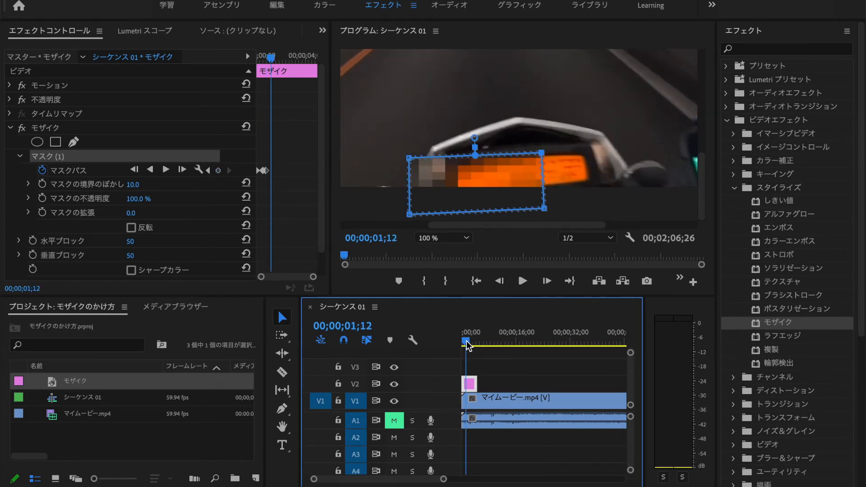
left_click_drag(488, 175, 538, 179)
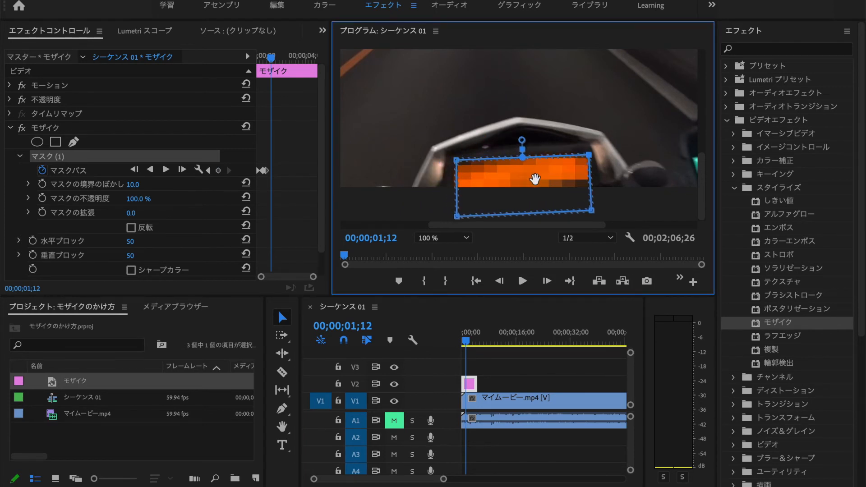
Check the following frames up to 00;00;03;24, then return to 00;00;01;24 and move the mask over the meter
left_click(468, 340)
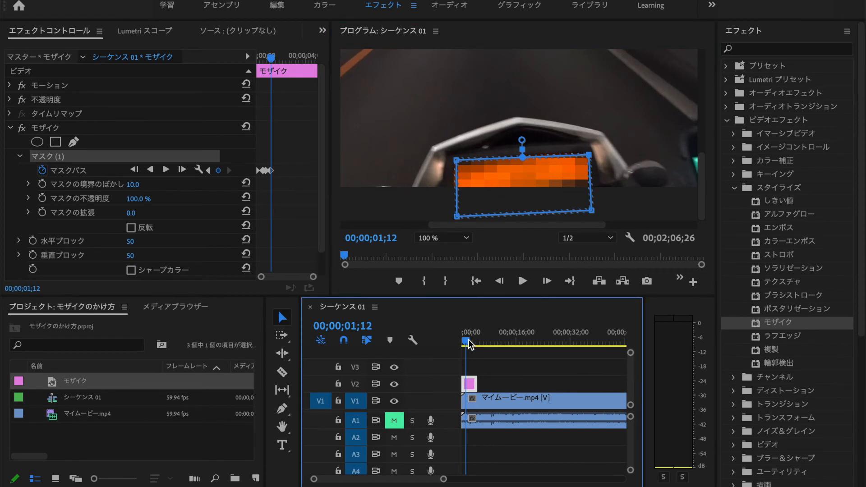
left_click_drag(468, 341, 470, 341)
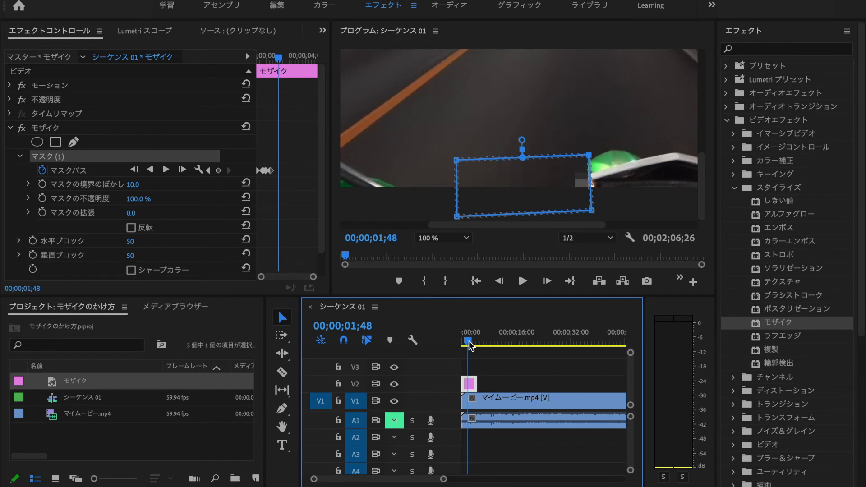
left_click_drag(469, 345, 477, 347)
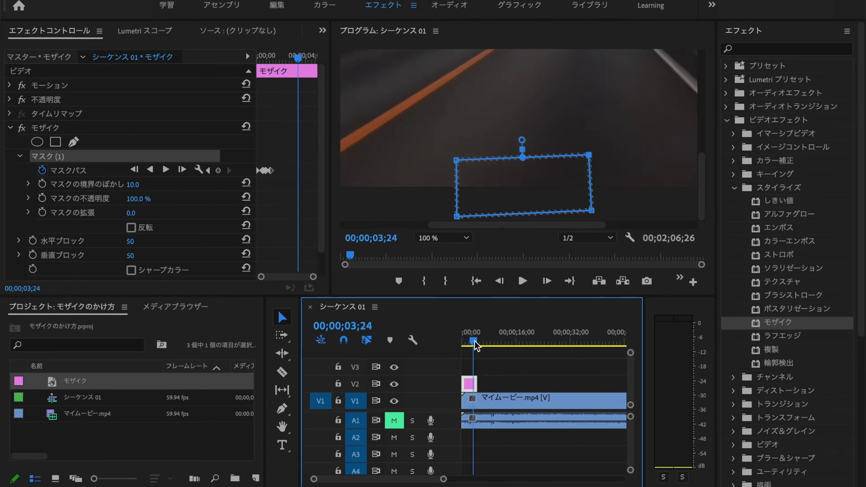
left_click(462, 243)
left_click(460, 245)
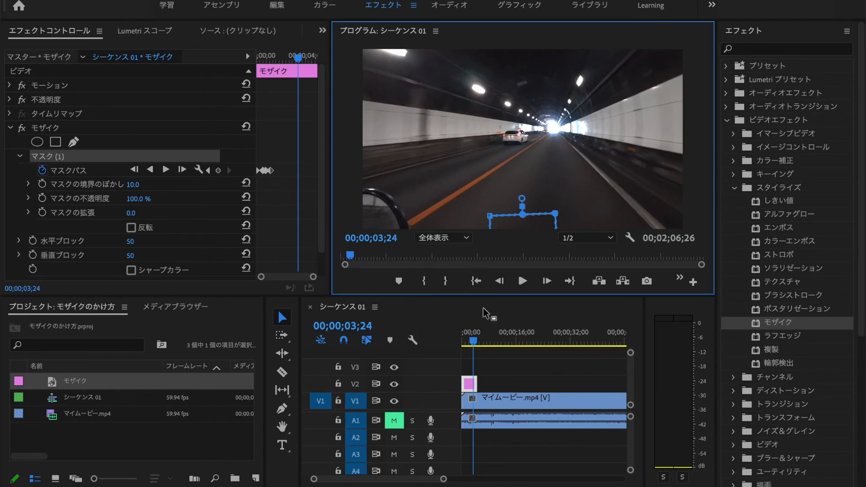
left_click_drag(474, 344, 469, 344)
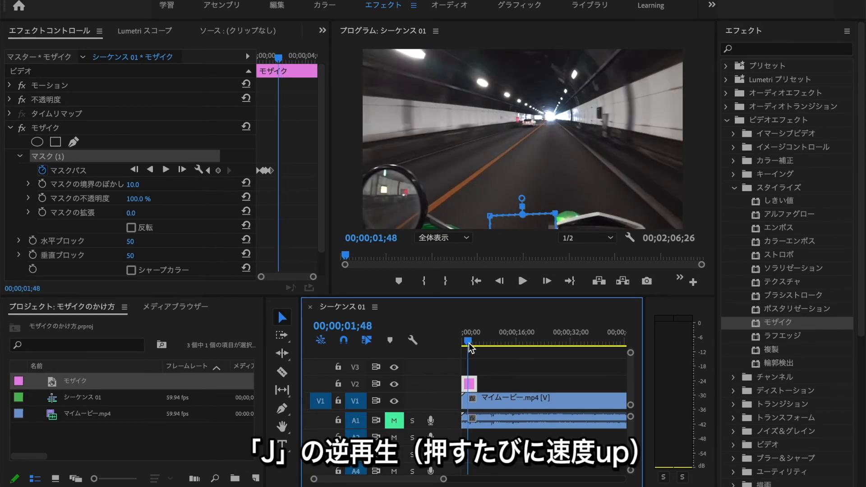
key("j")
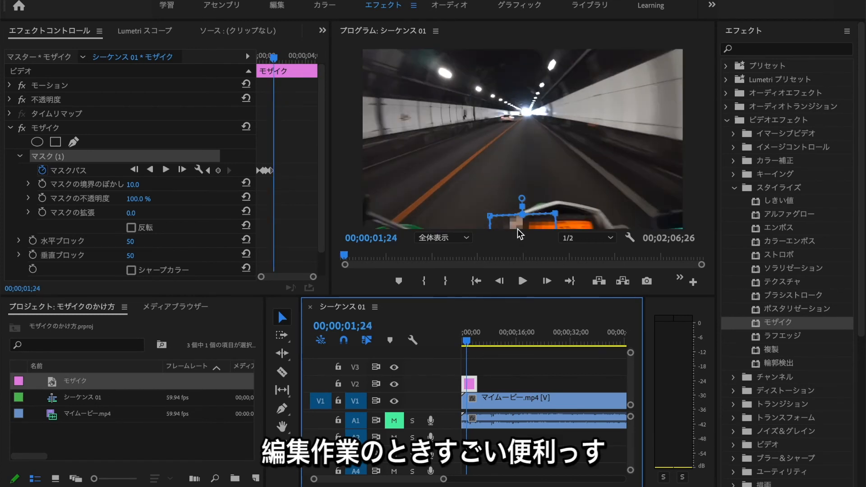
left_click_drag(532, 225, 551, 230)
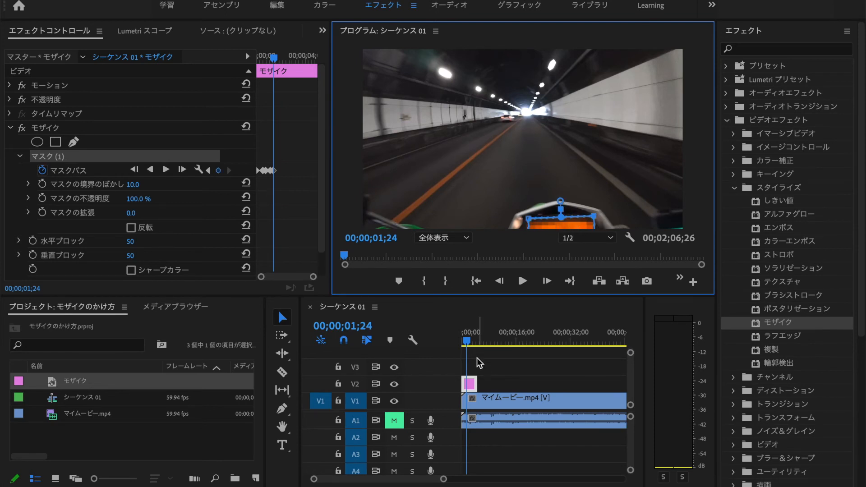
Go back to 00;00;01;00, shift the mask over the meter display, and return the playhead to the sequence start
left_click_drag(467, 348, 466, 347)
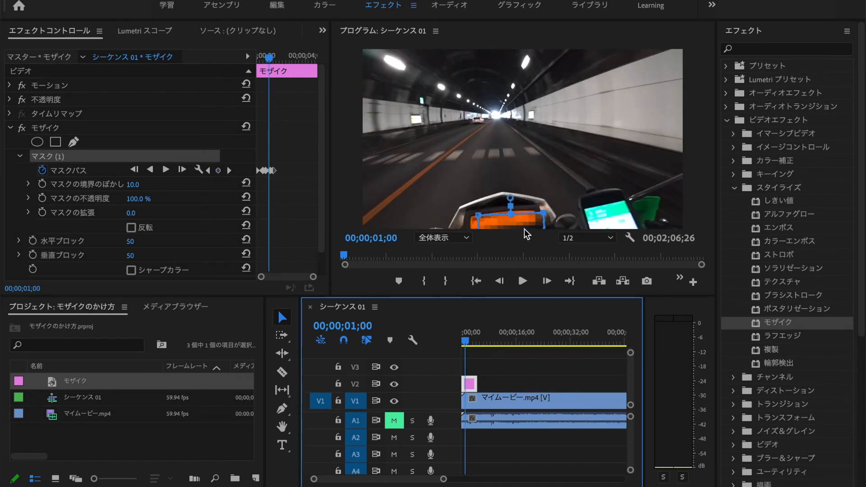
left_click_drag(522, 224, 542, 205)
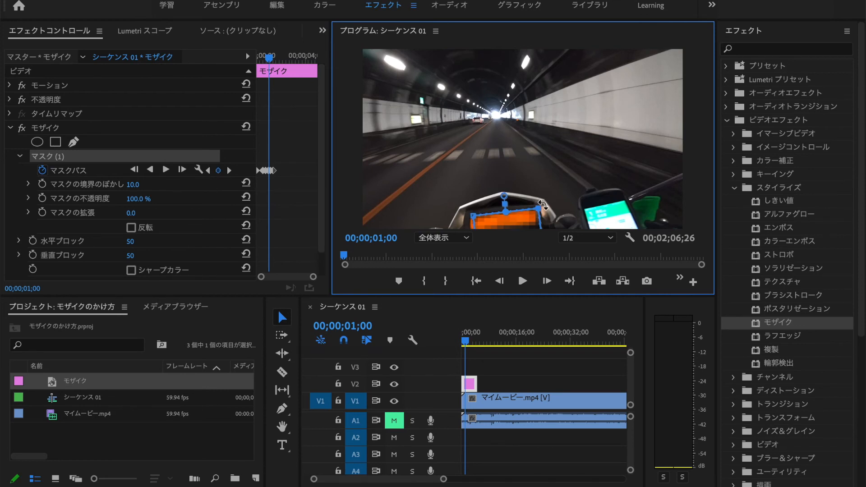
left_click(466, 343)
left_click_drag(467, 342, 463, 342)
Advance to 00;00;01;28 and move the mask slightly right and down over the orange meter display
key("equal")
key("equal")
key("equal")
key("equal")
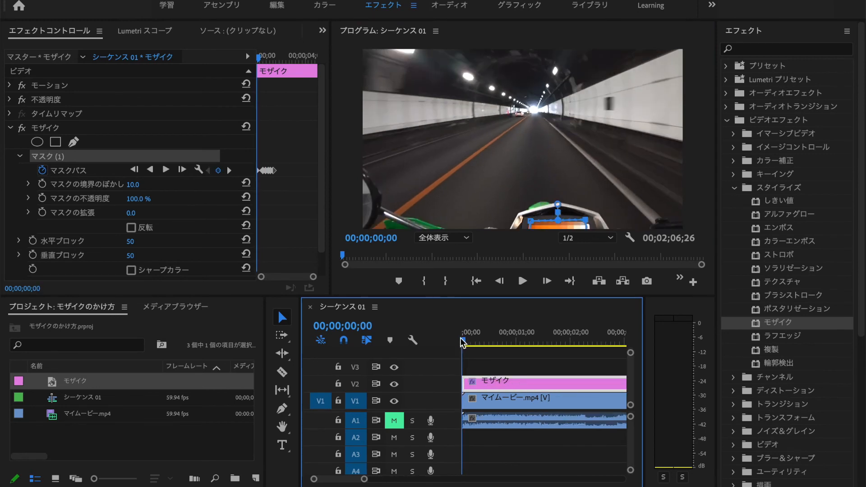
key("minus")
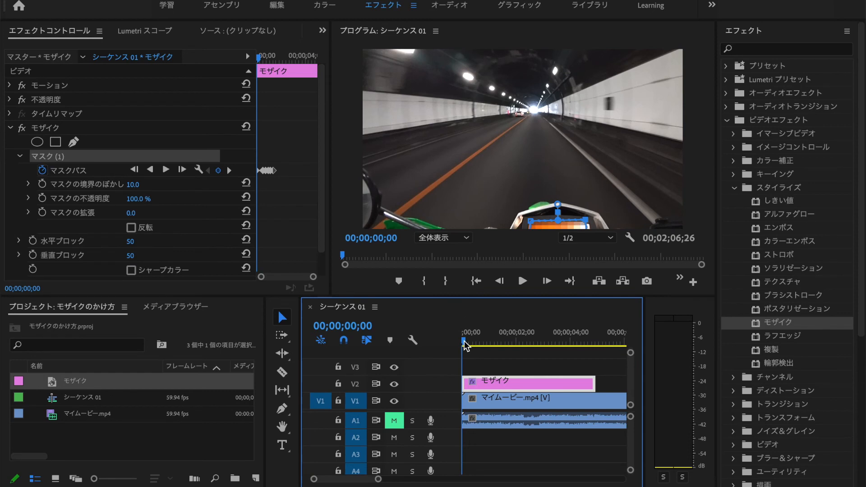
left_click_drag(464, 342, 505, 343)
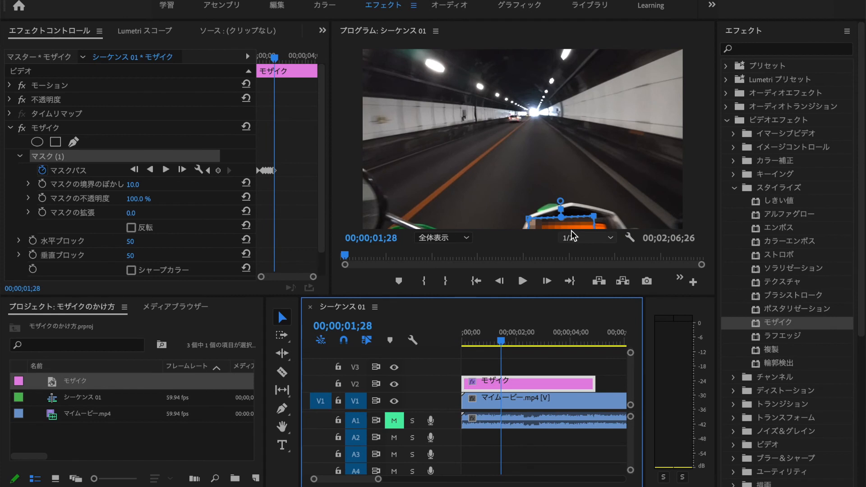
left_click_drag(577, 227, 586, 229)
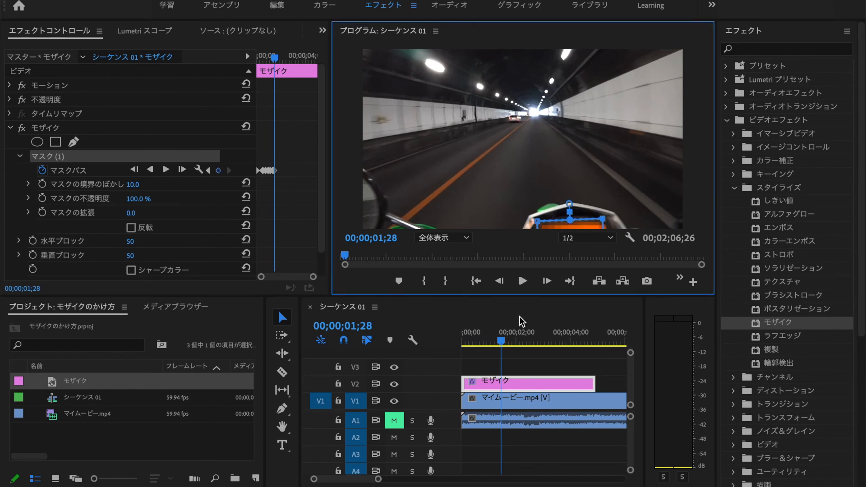
Move the mask to the meter's shifted position at 00;00;01;34, and fine-tune its placement at 00;00;01;37
left_click_drag(502, 340, 505, 339)
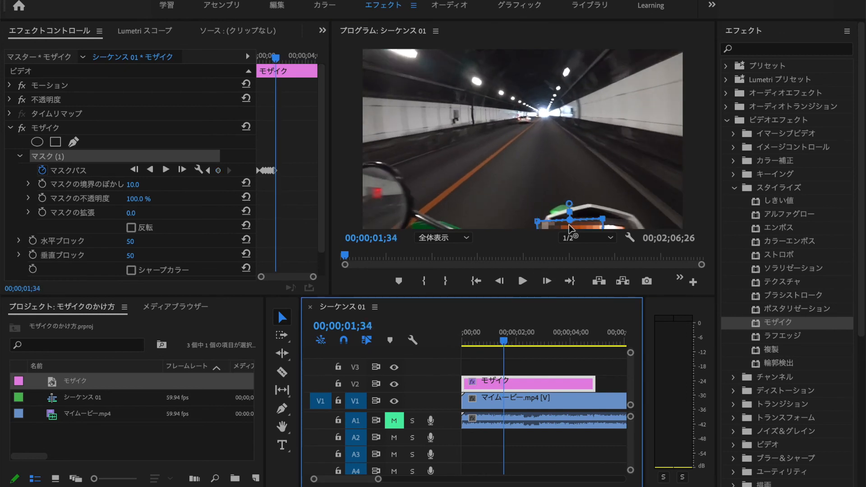
left_click_drag(571, 226, 595, 229)
left_click_drag(506, 344, 507, 344)
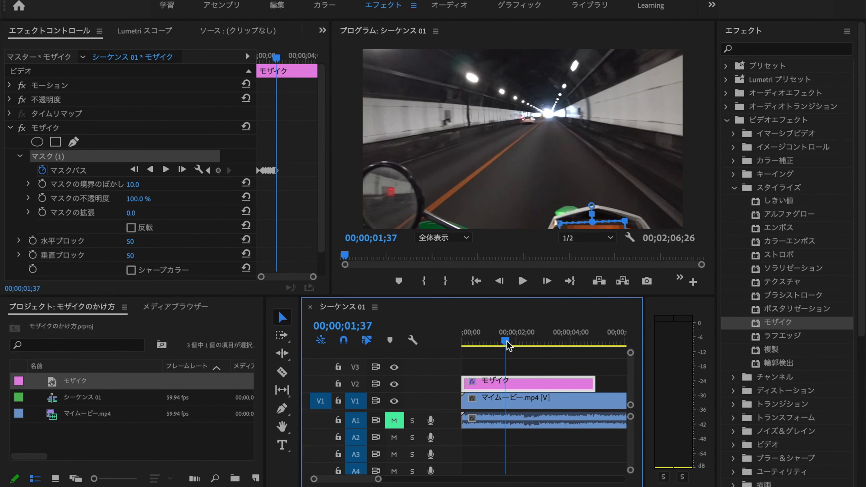
mouse_move(554, 219)
left_mouse_down()
mouse_move(558, 210)
mouse_move(557, 222)
left_mouse_up()
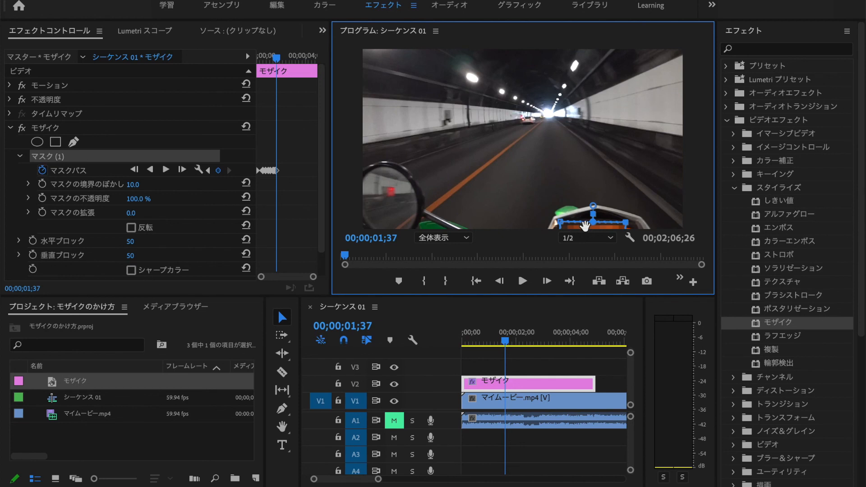
left_click_drag(586, 225, 591, 226)
Advance to 00;00;01;39, where the meter leaves the frame, and trim the end of the モザイク adjustment layer to that point
left_click(506, 344)
left_click_drag(507, 345, 509, 346)
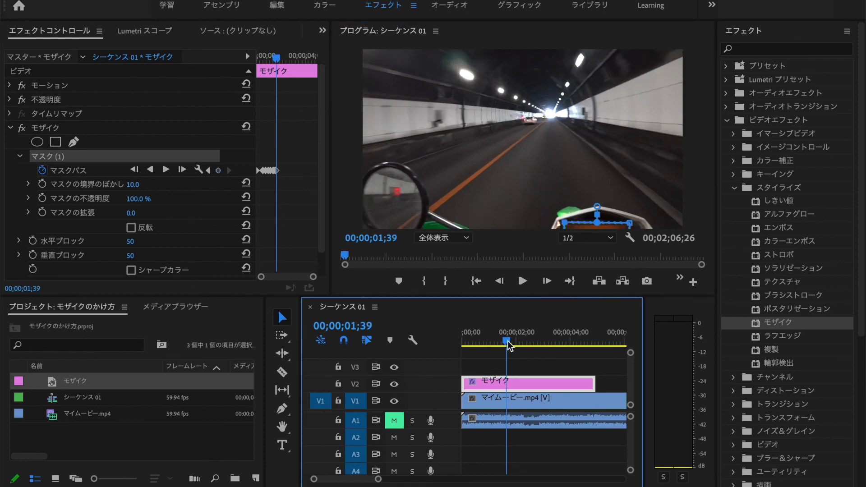
left_click_drag(593, 381, 506, 386)
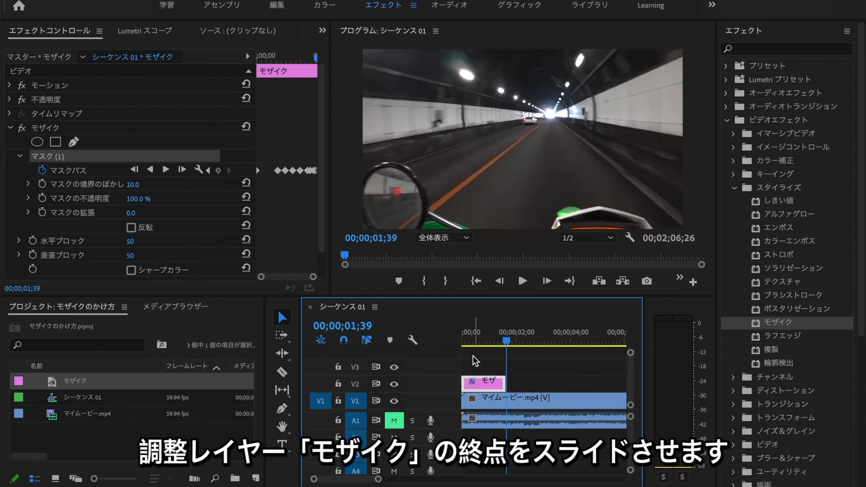
Play the sequence twice from its start to check how the mosaic follows the meter
key("Home")
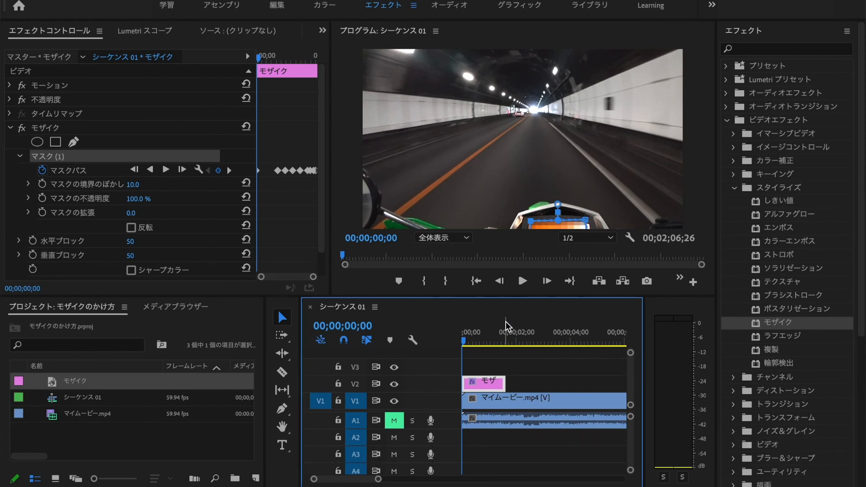
key("space")
key("space")
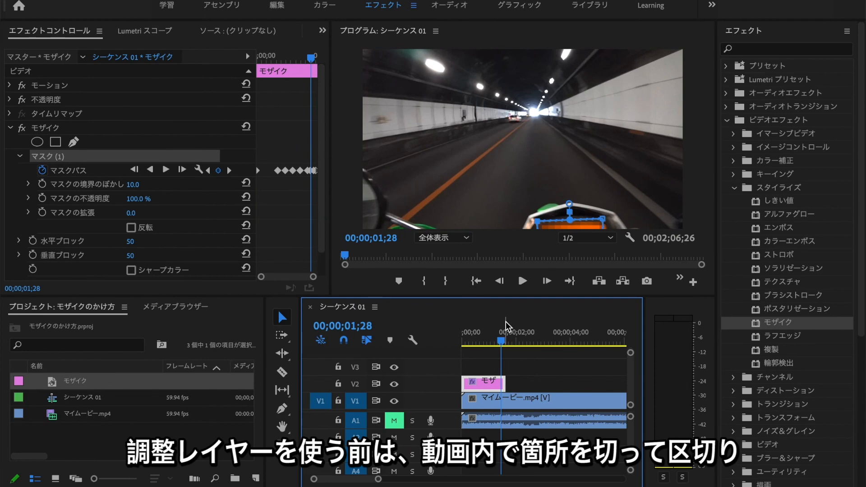
key("Home")
key("space")
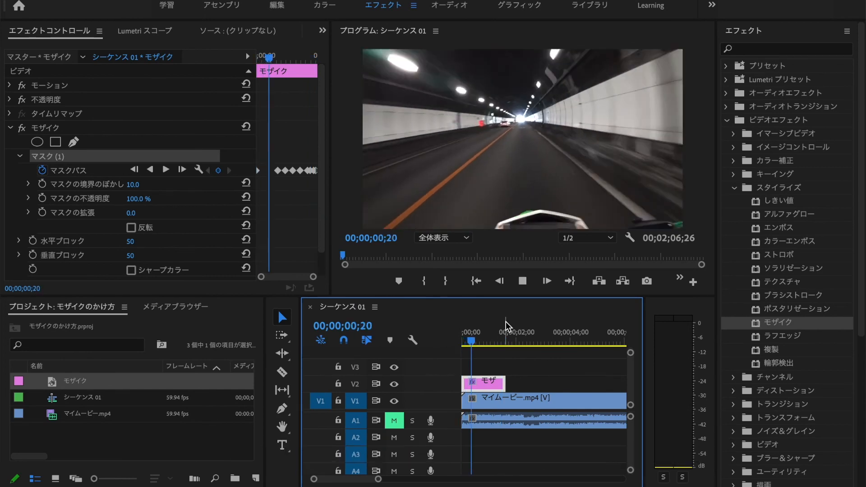
key("space")
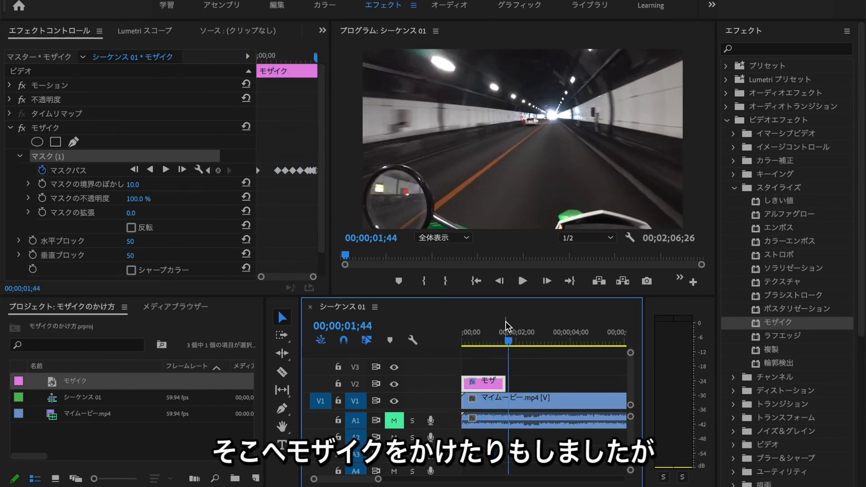